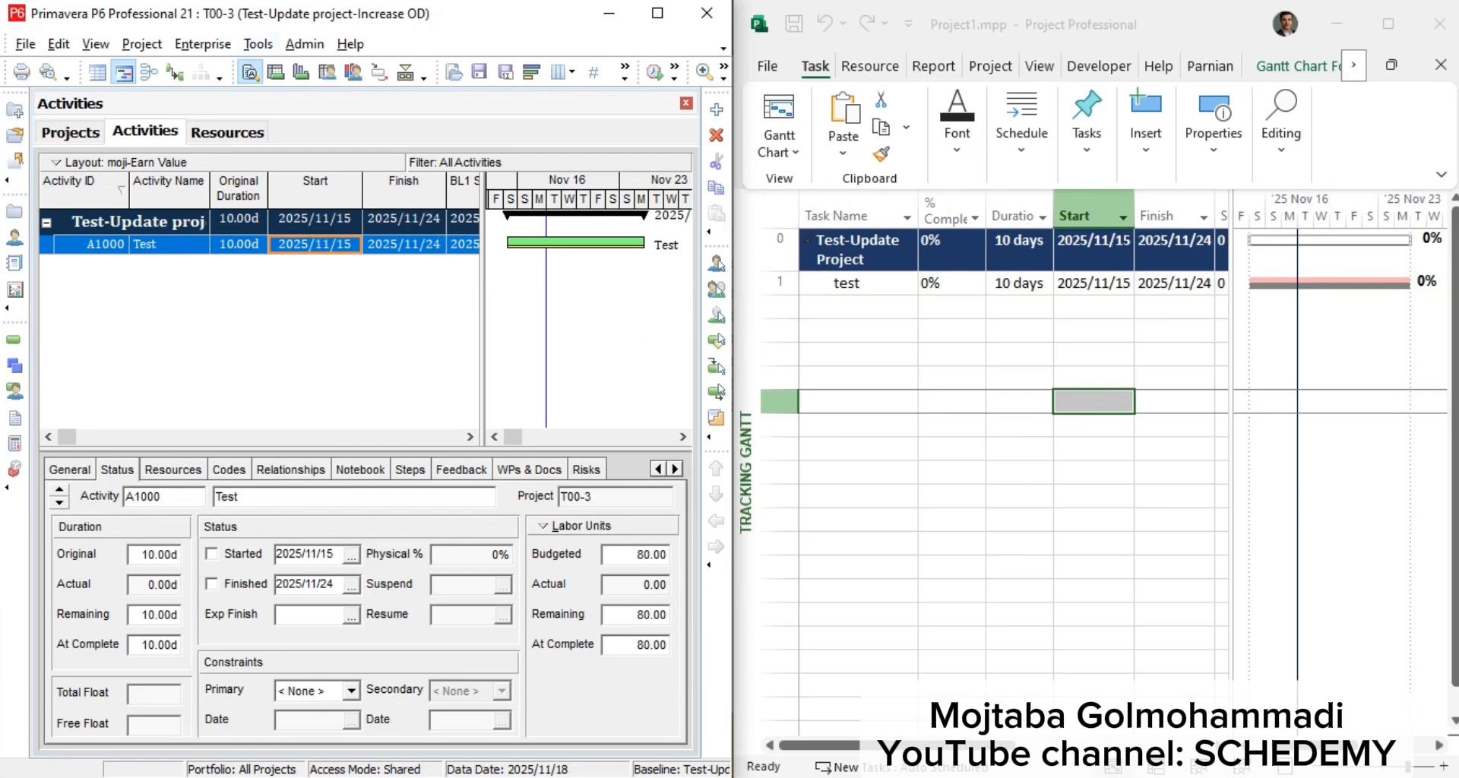
Step: Switch to the Excel workbook and compare the 2 Days delay-8 sheet with the 2 Days delay-9 sheet
mouse_move(731, 699)
left_click(572, 715)
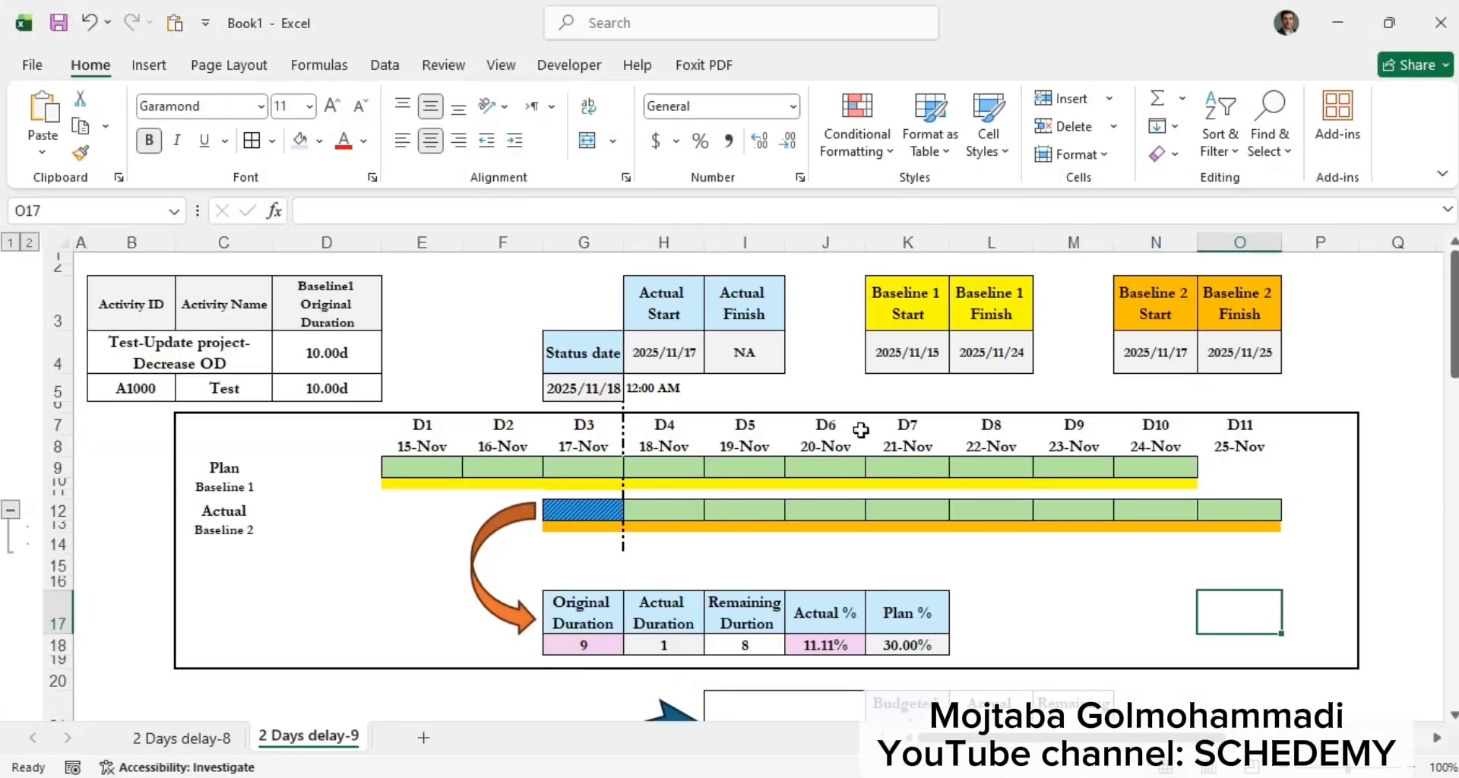
scroll(1045, 505, "down", 1)
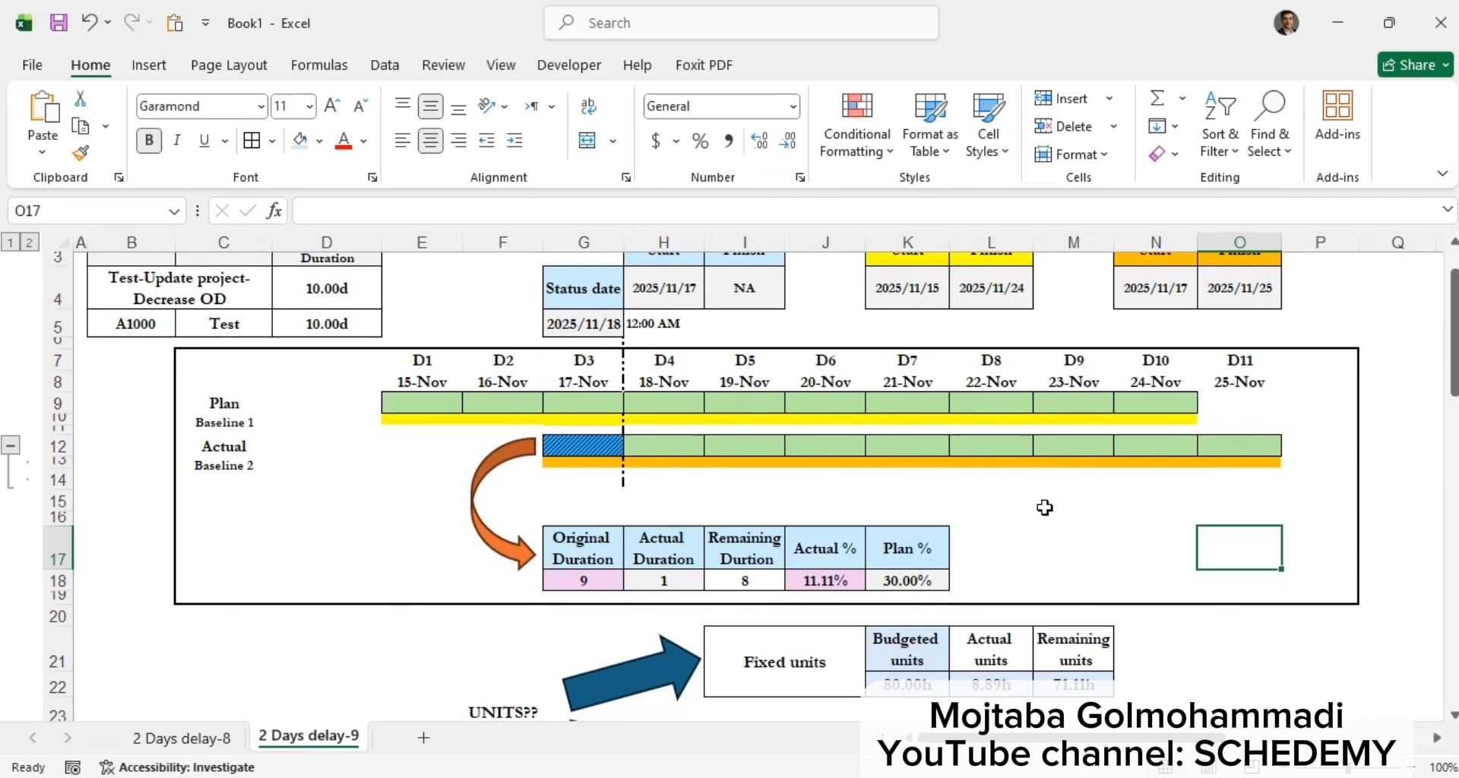
left_click(215, 743)
left_click(319, 739)
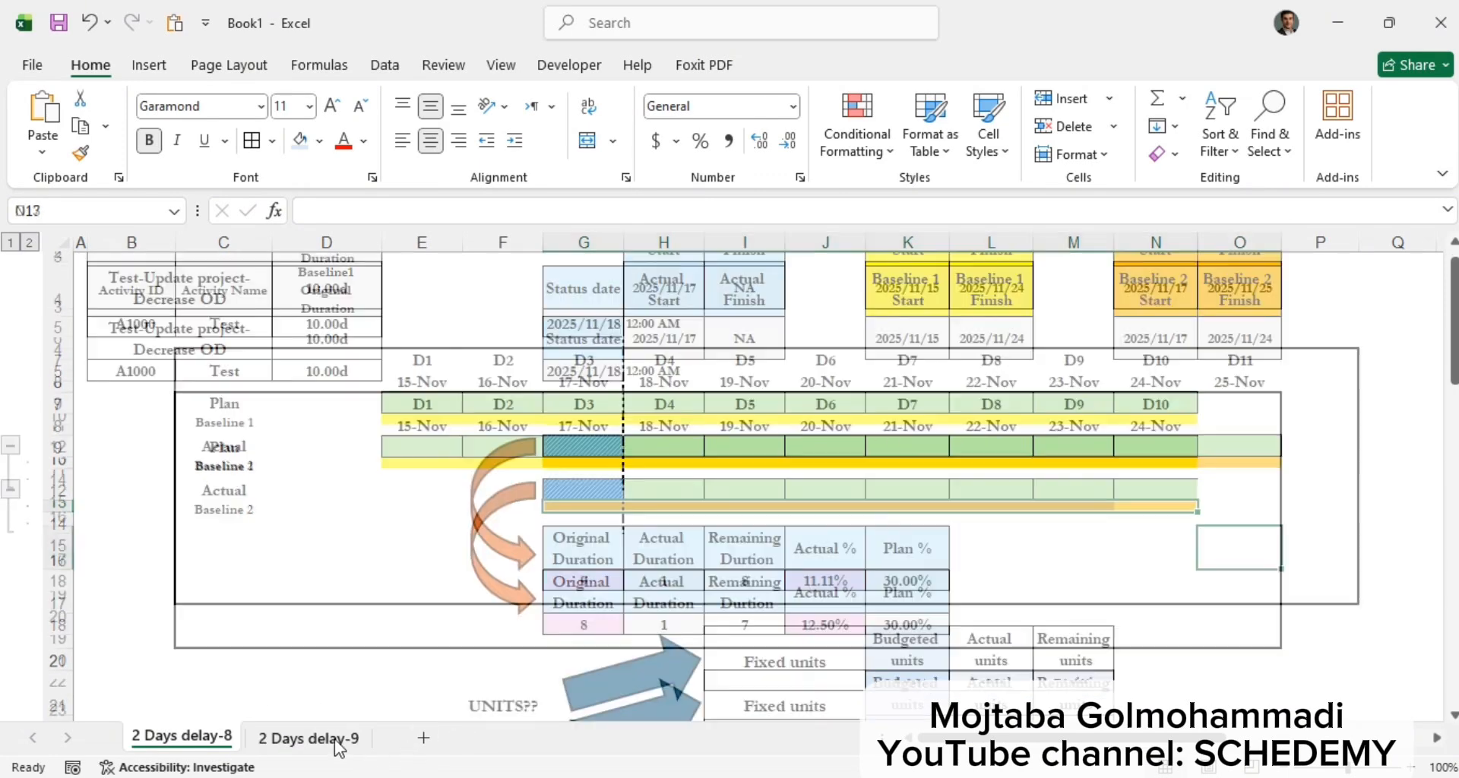
scroll(1310, 452, "up", 1)
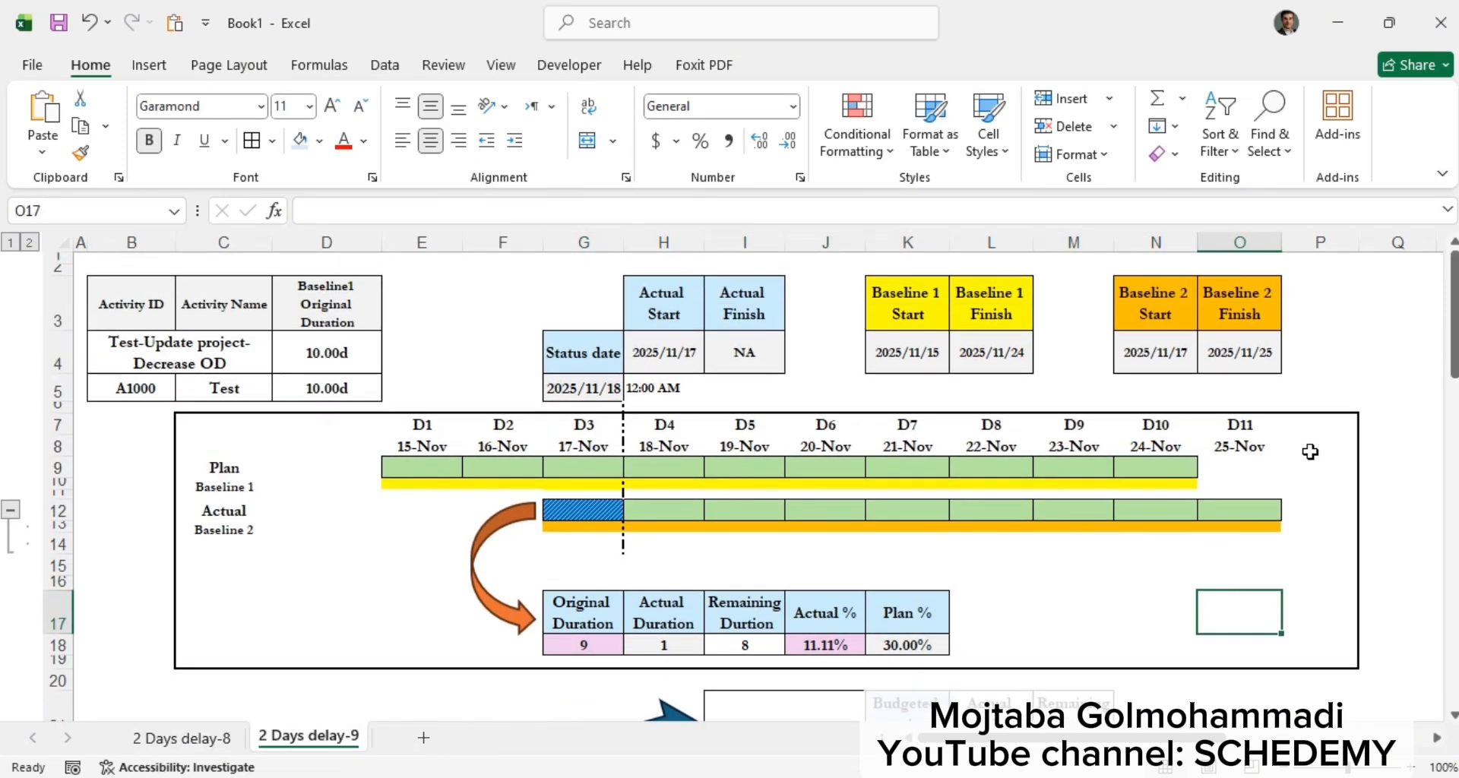
Step: Examine the Plan bar from 15-Nov to 24-Nov and the remaining Actual days from 18-Nov to 25-Nov
left_click_drag(403, 474, 1153, 480)
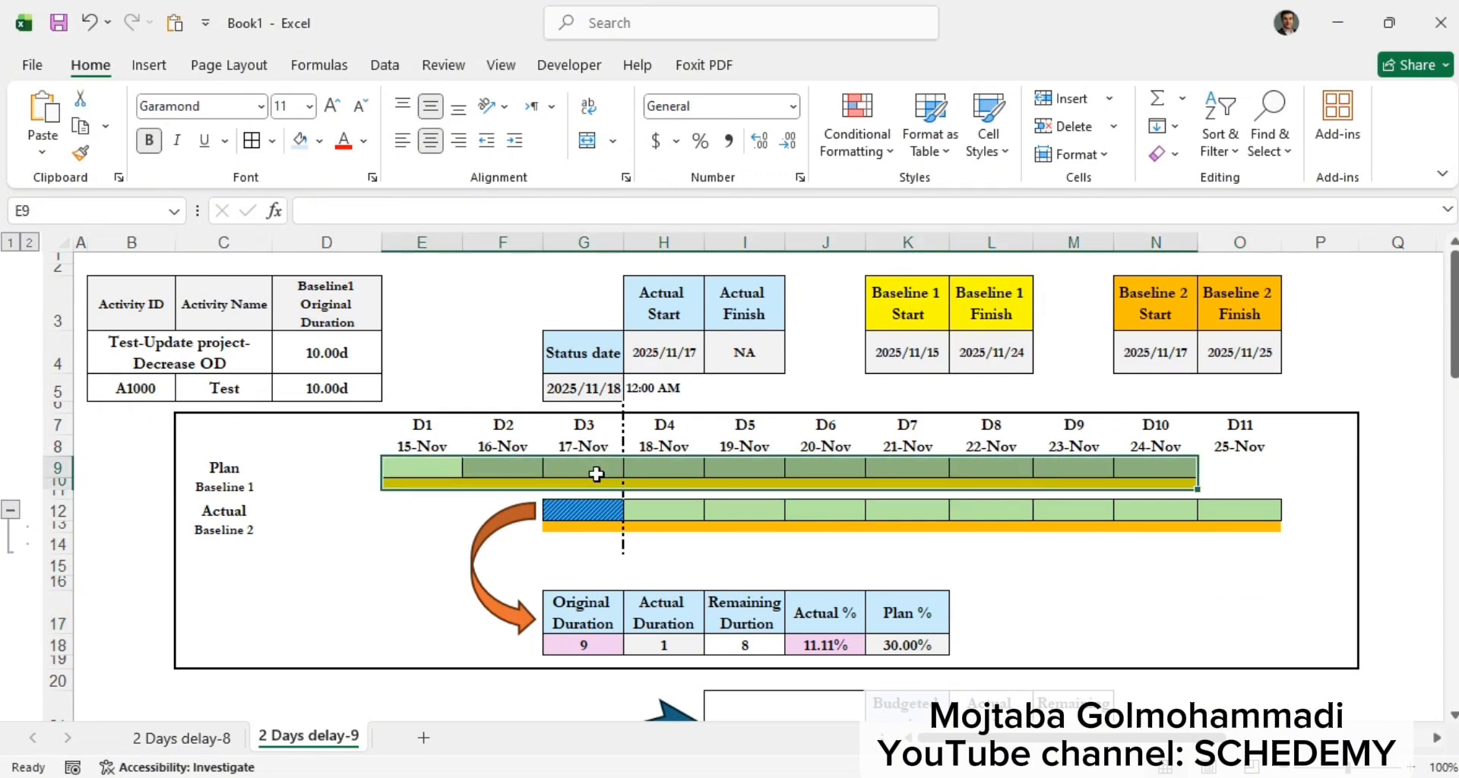
left_click_drag(586, 511, 668, 512)
left_click(677, 518)
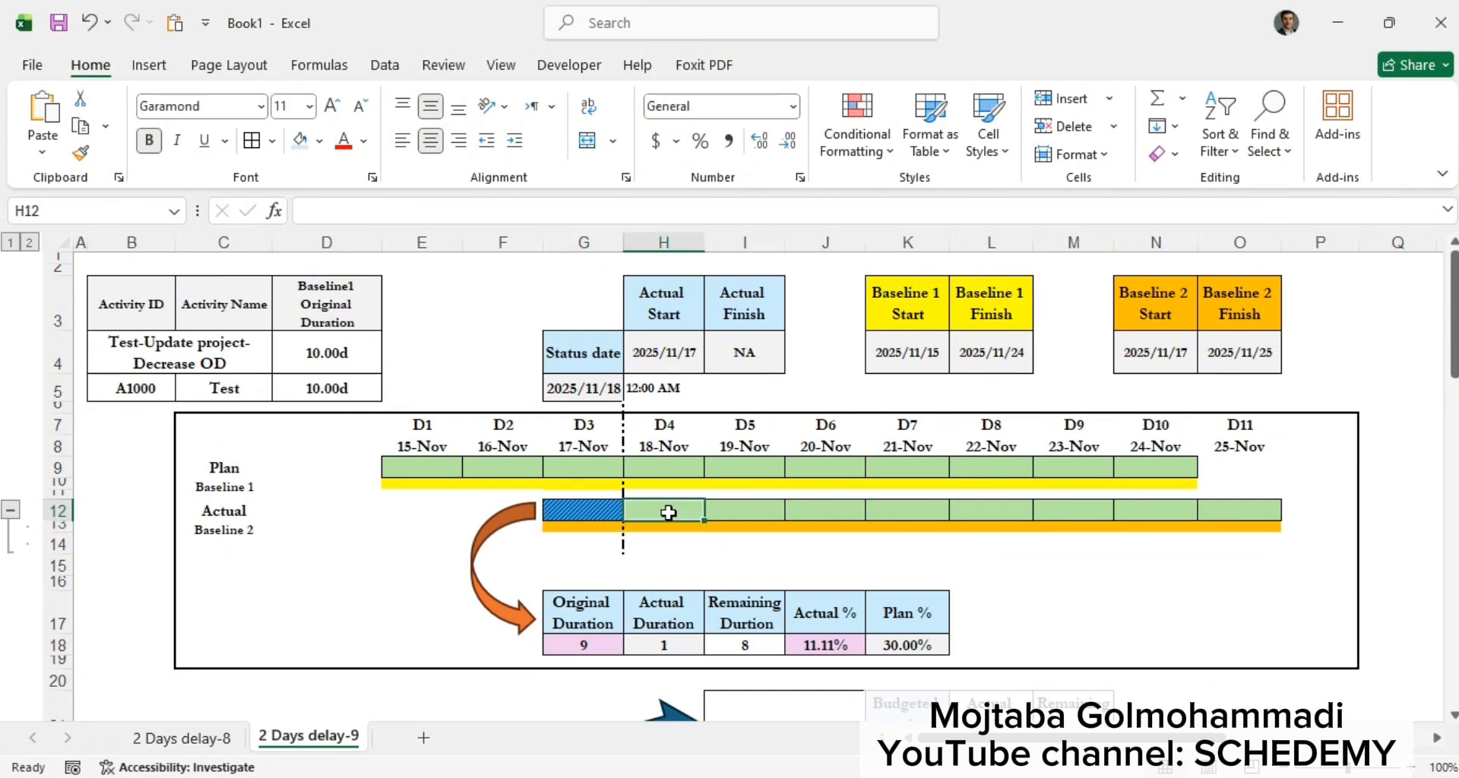
key("Right")
key("Right")
key("Right")
key("Right")
key("Right")
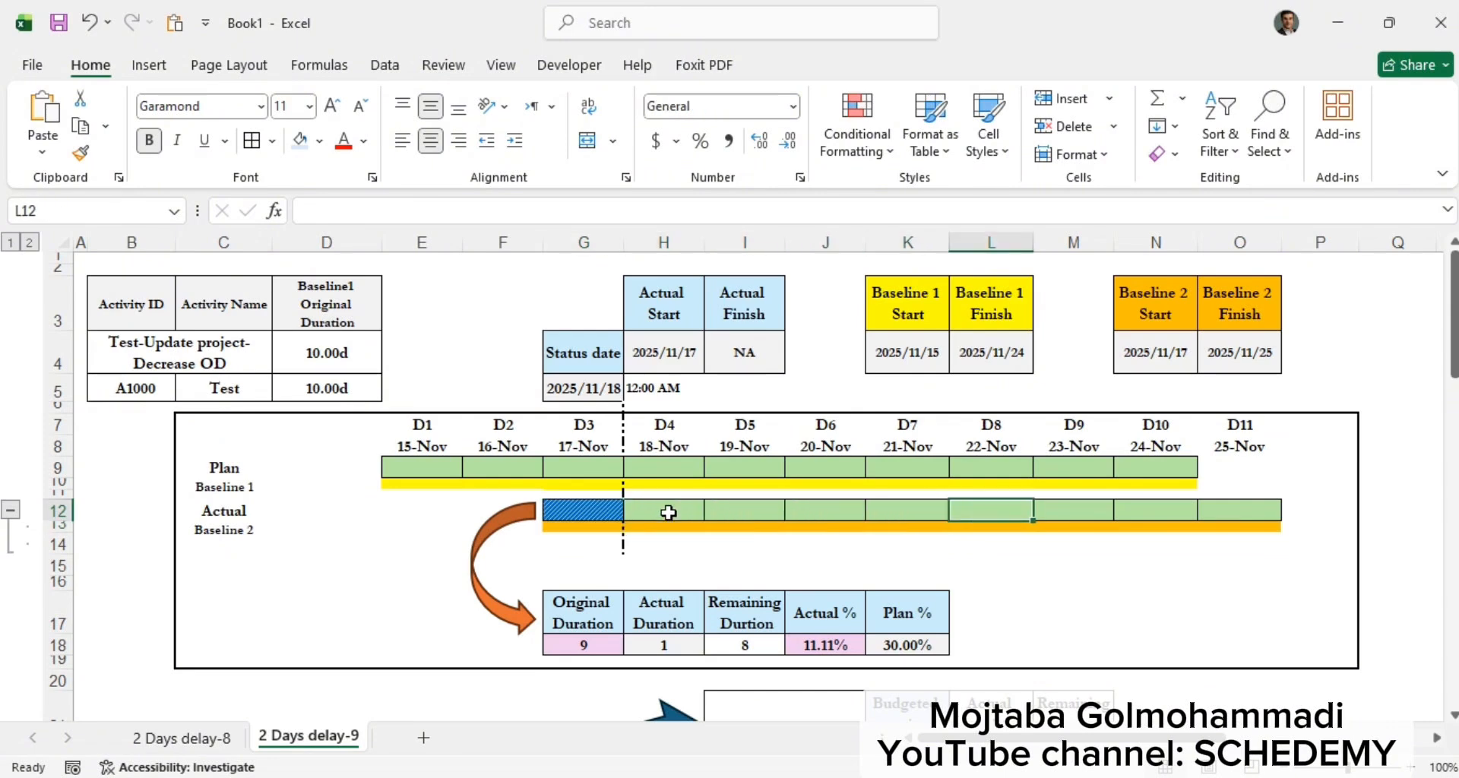
key("Right")
key("Right")
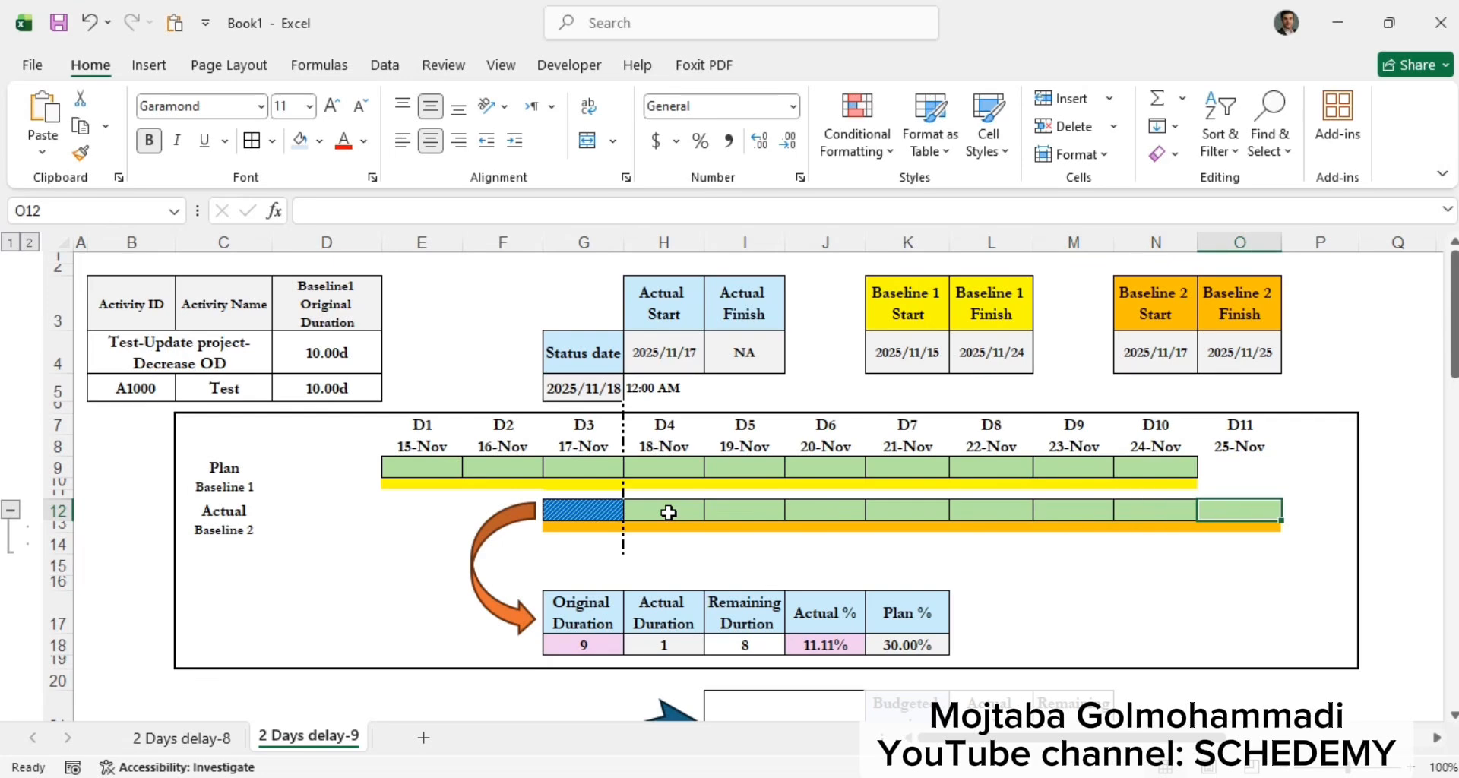
Step: Clear the remaining duration in cell I18 and re-enter it as 8
left_click(751, 643)
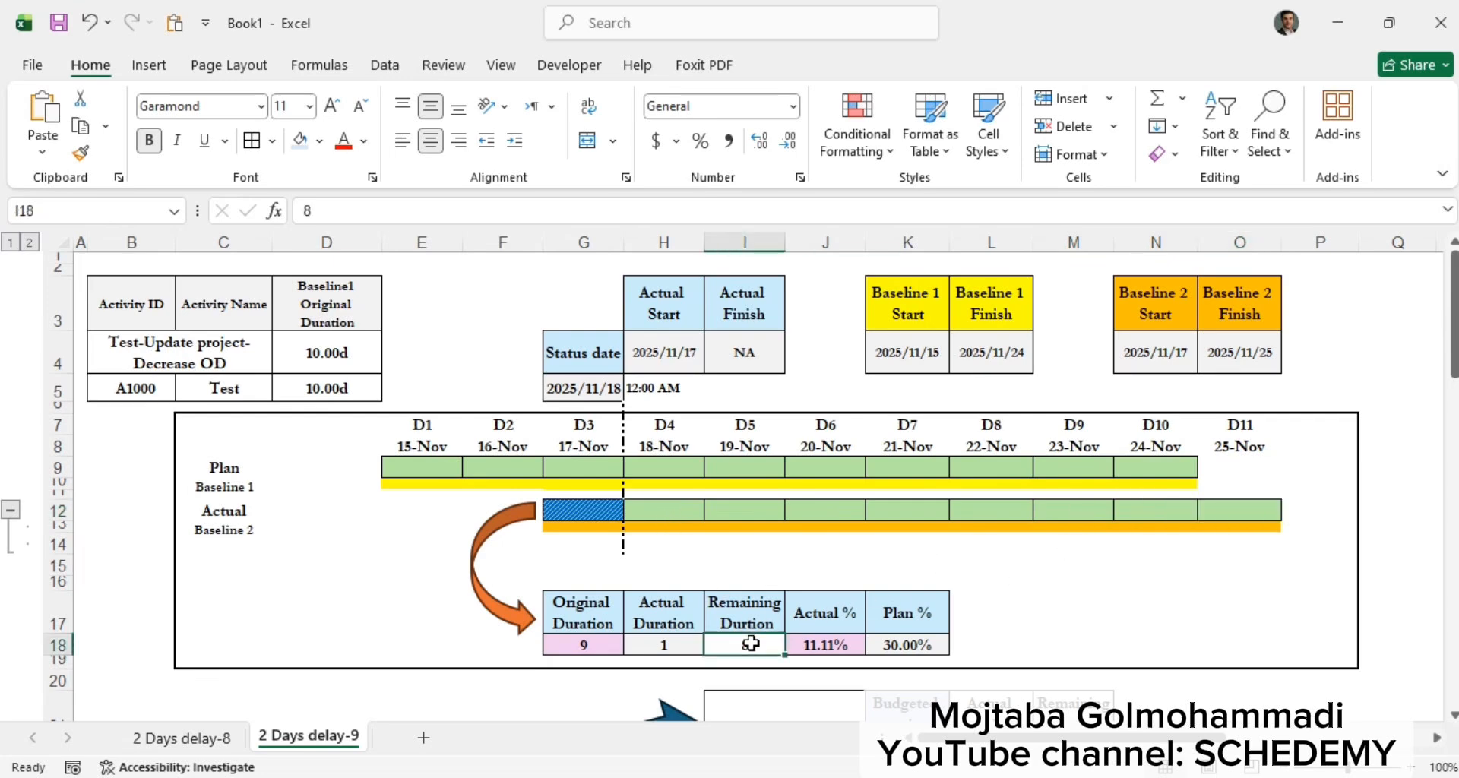
key("Delete")
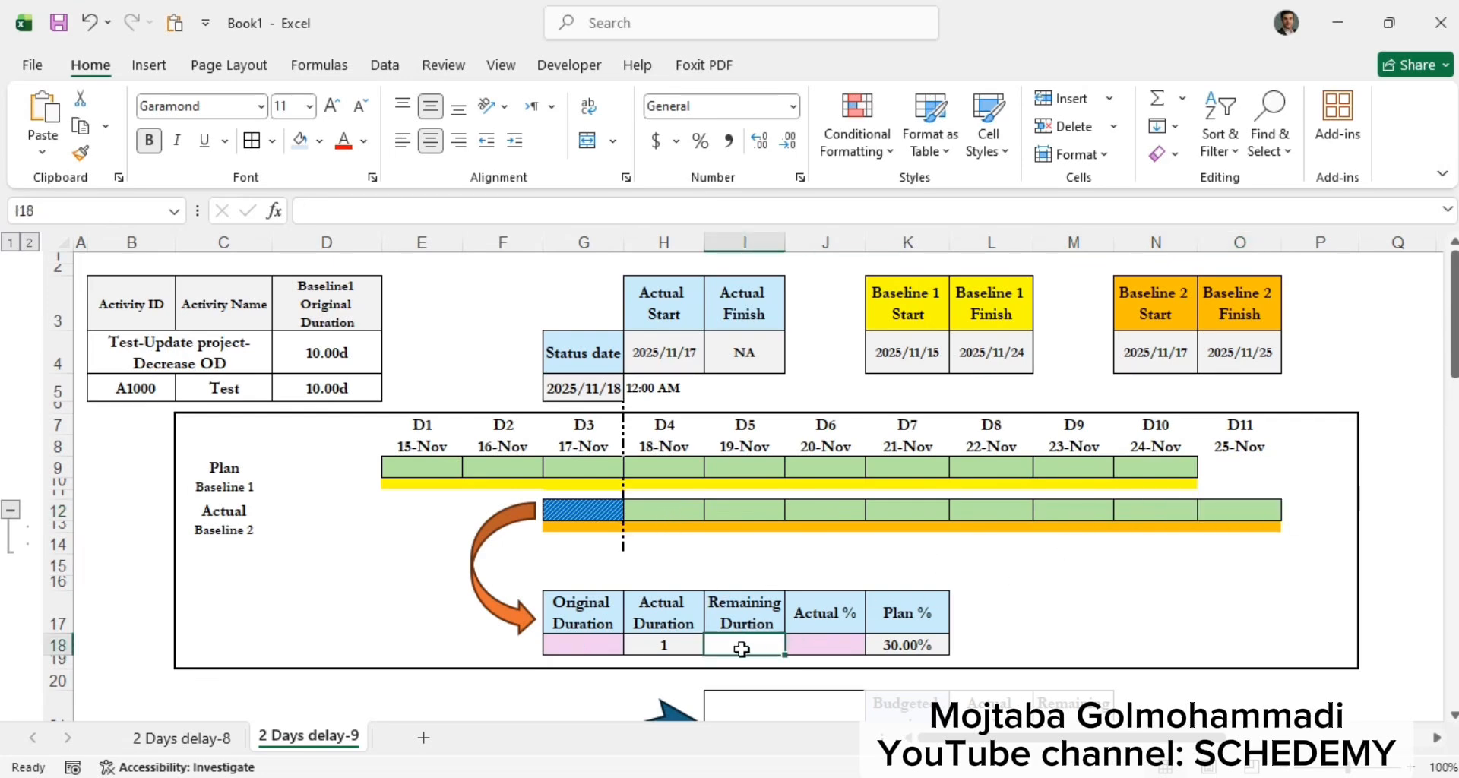
type("8")
key("Return")
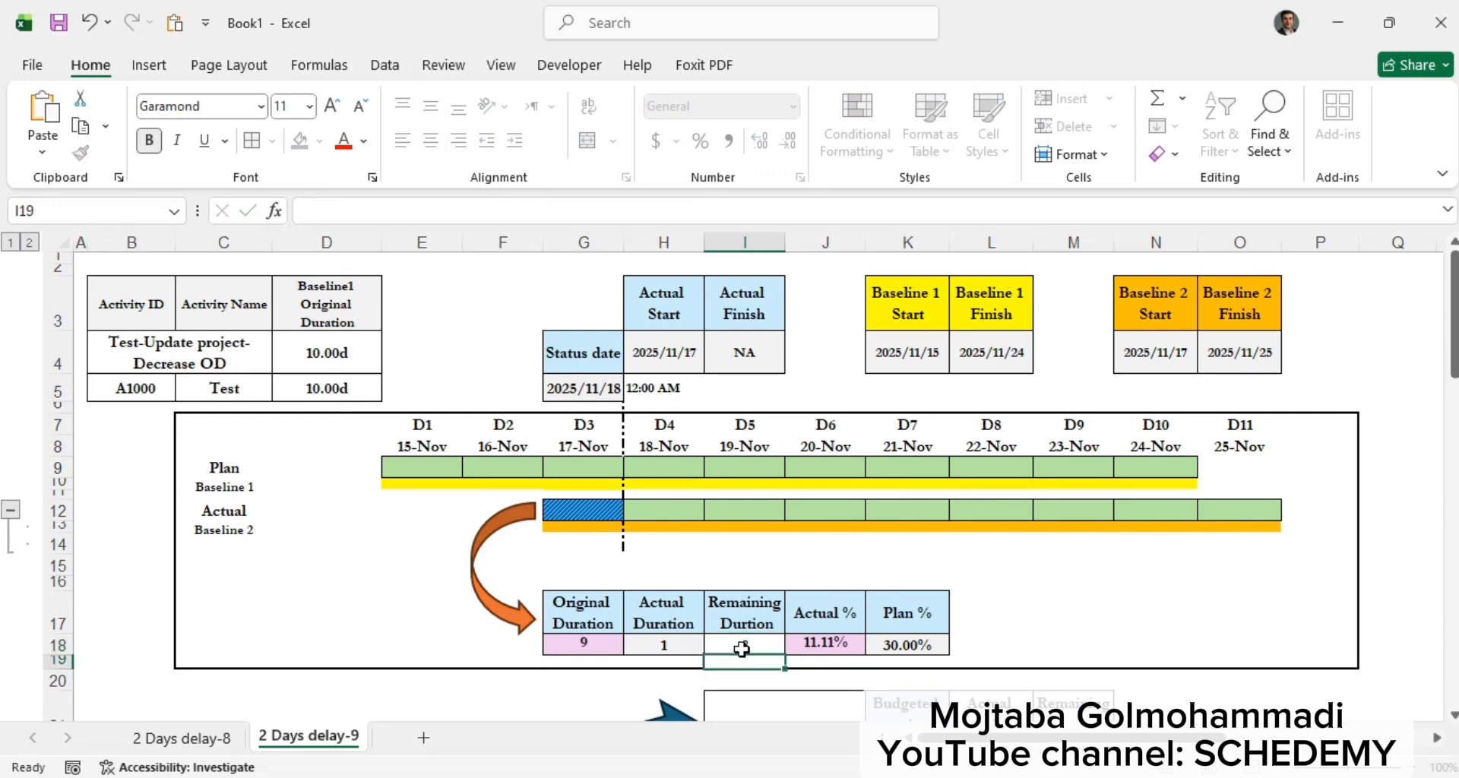
Step: Review the original duration formula in G18 and the Fixed units and Fixed unit/time tables below the timeline
left_click(600, 645)
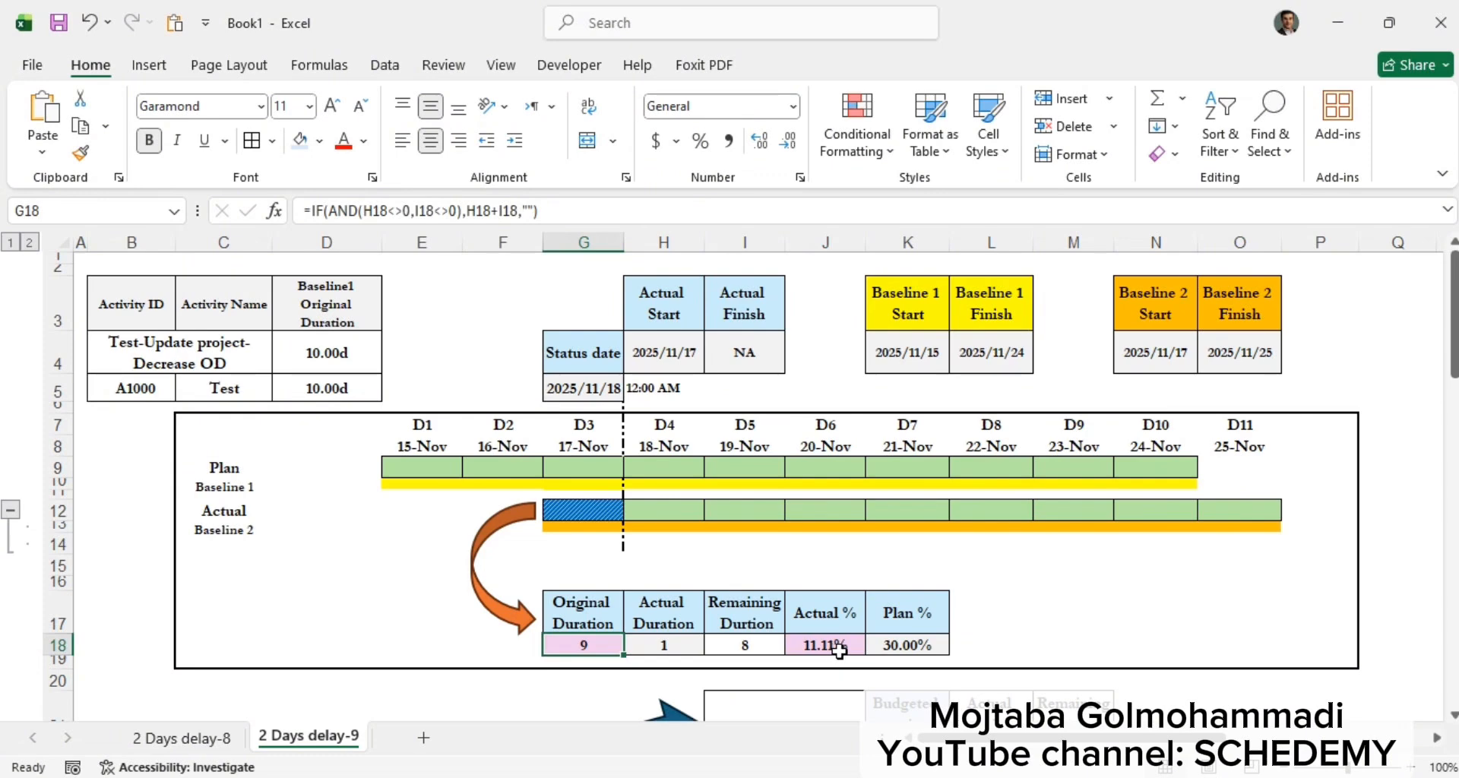
scroll(838, 649, "down", 2)
left_click(498, 583)
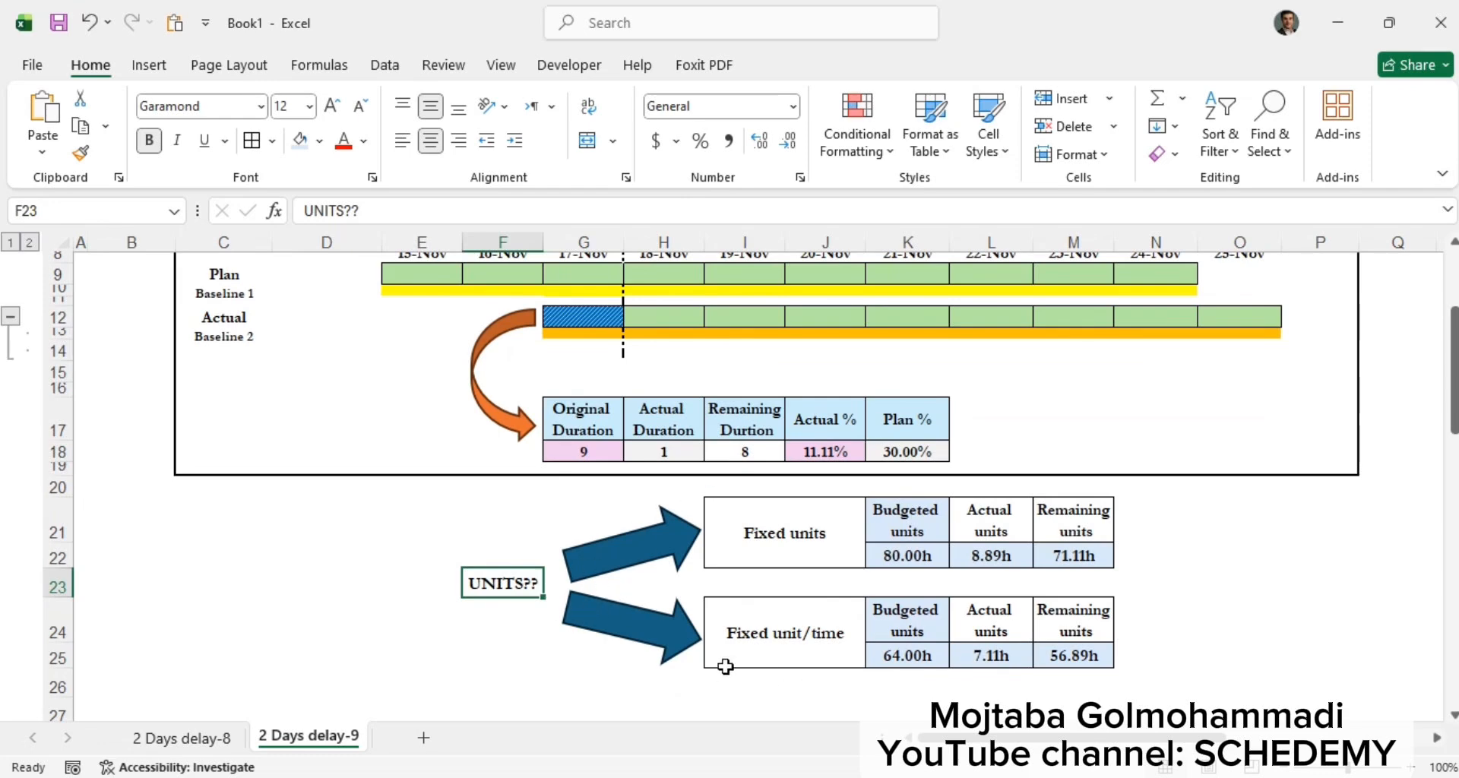
left_click(799, 537)
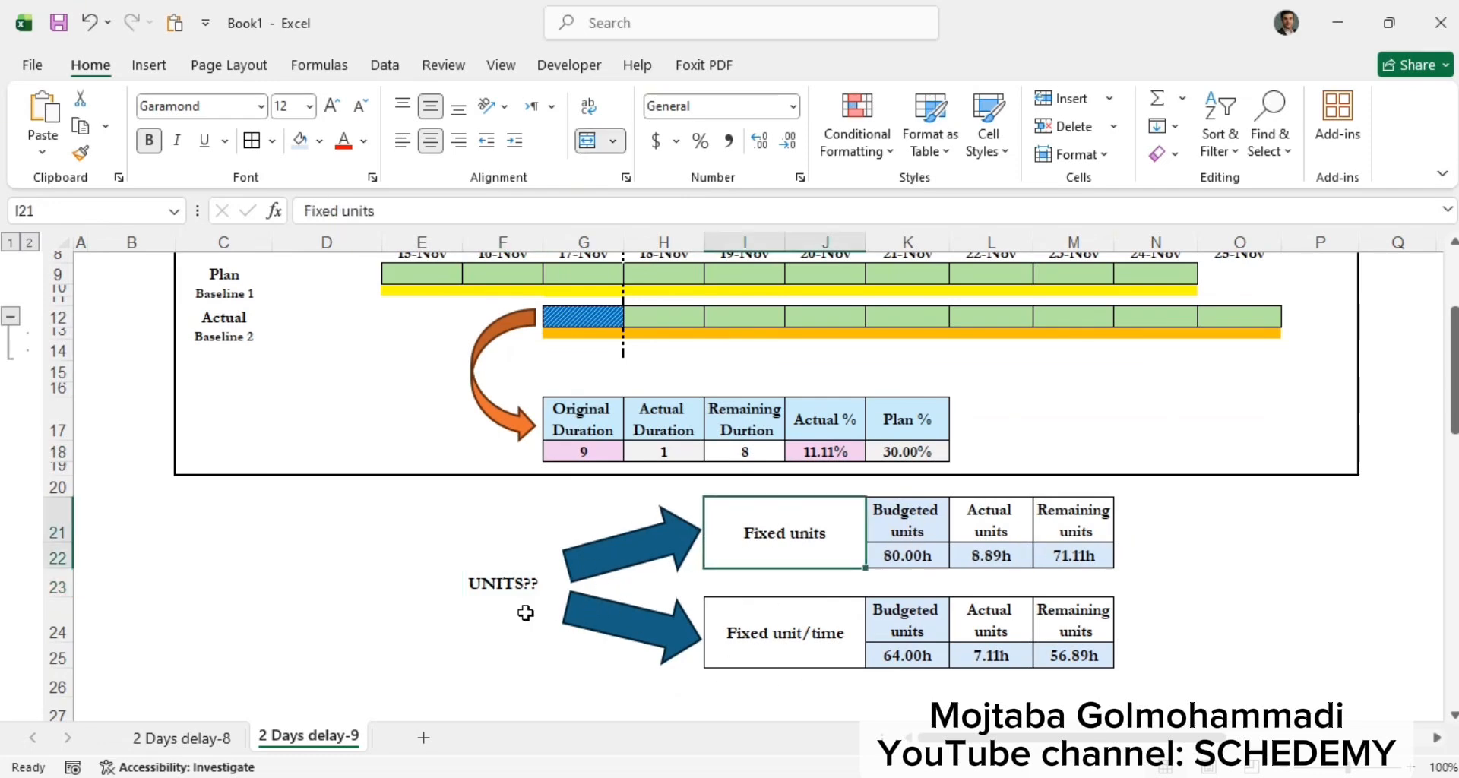
left_click(528, 584)
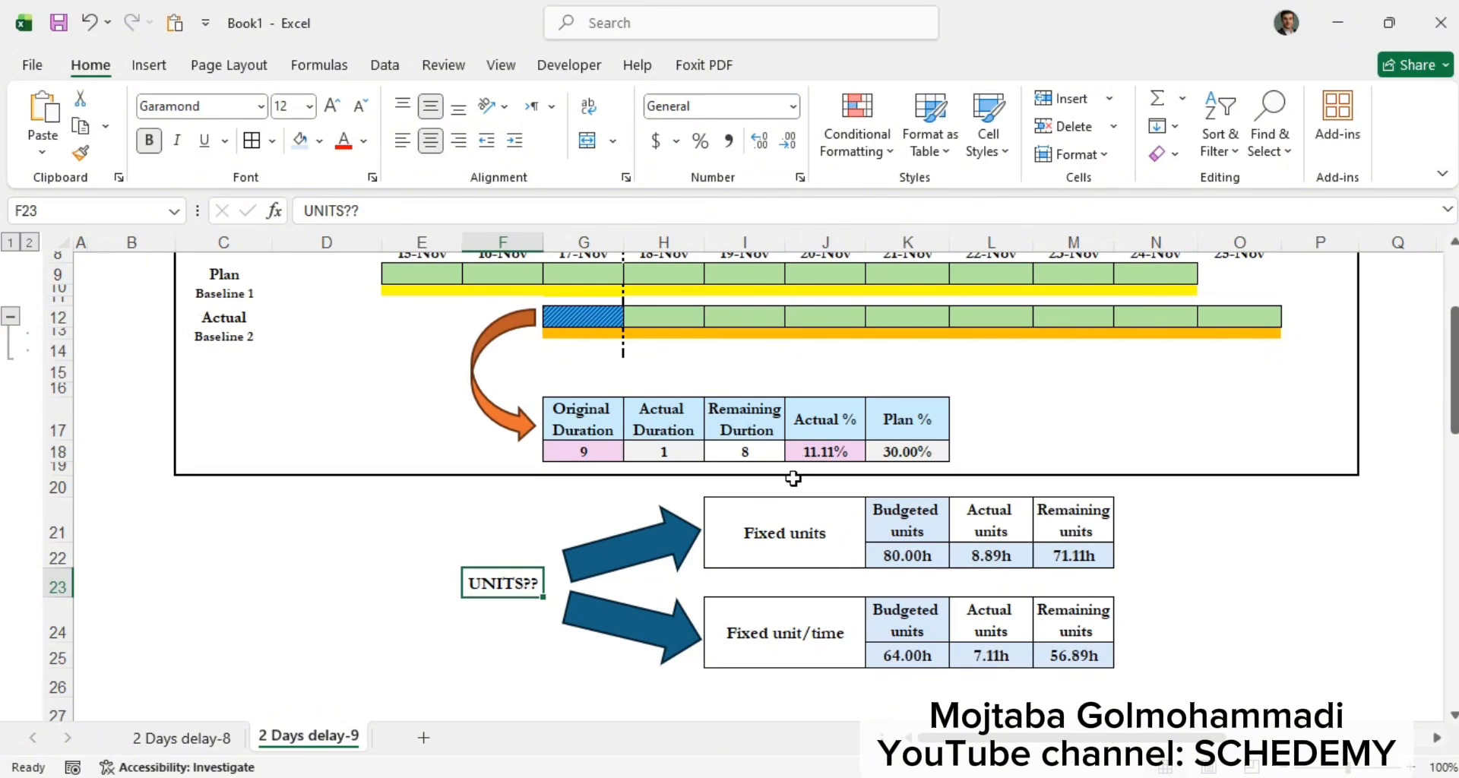
scroll(793, 478, "up", 1)
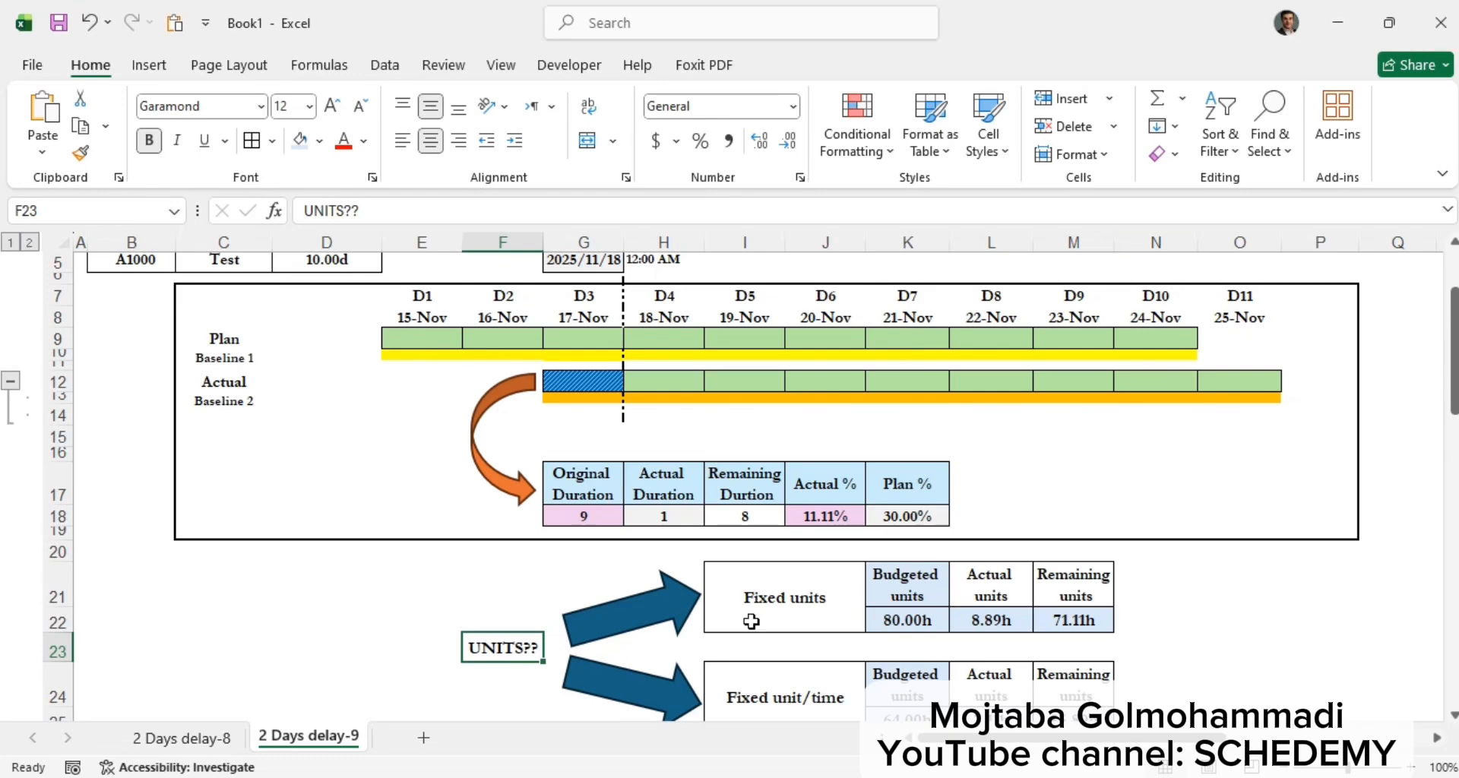
Step: Switch to Primavera P6 and mark activity A1000 as started on 2025/11/17
key("alt+Tab")
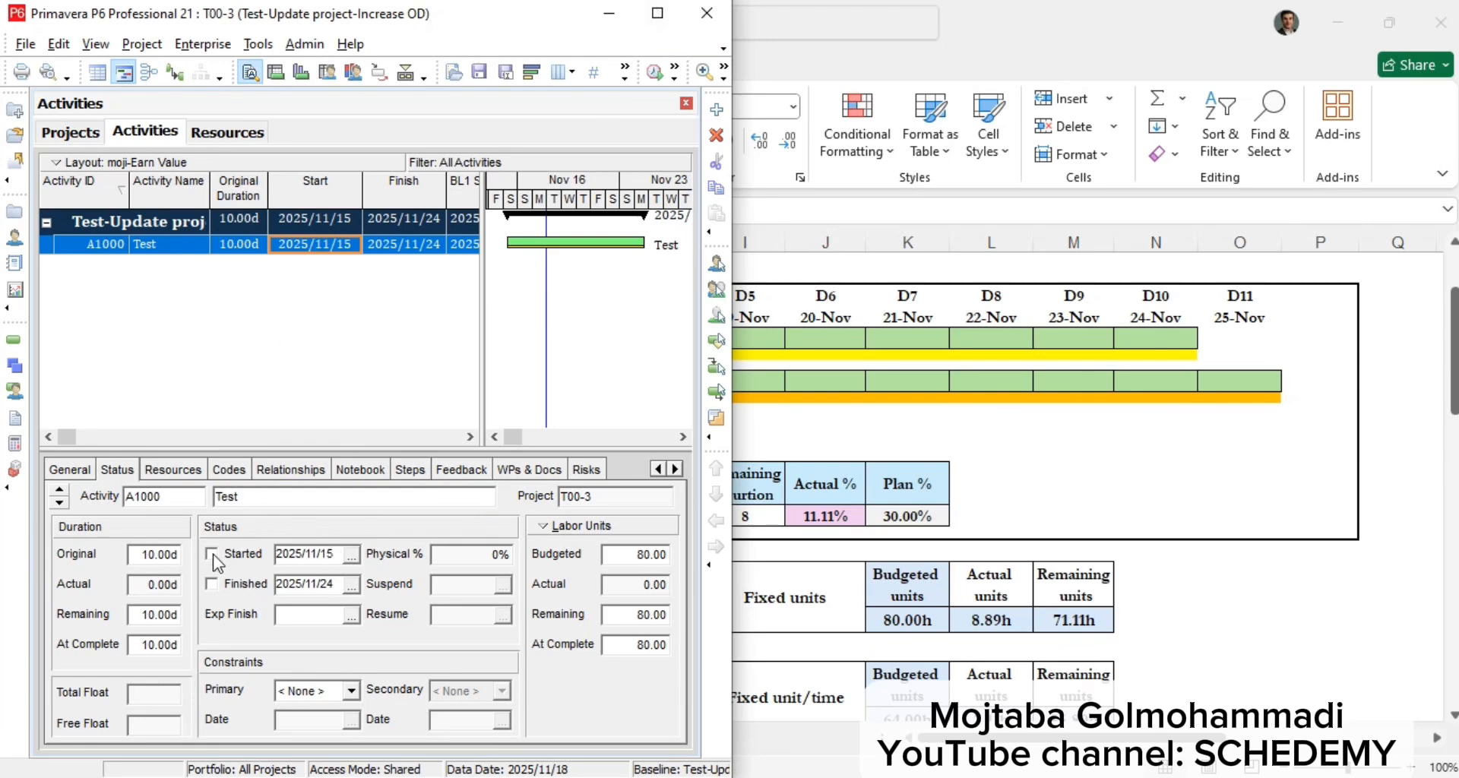
left_click(337, 555)
left_click(221, 555)
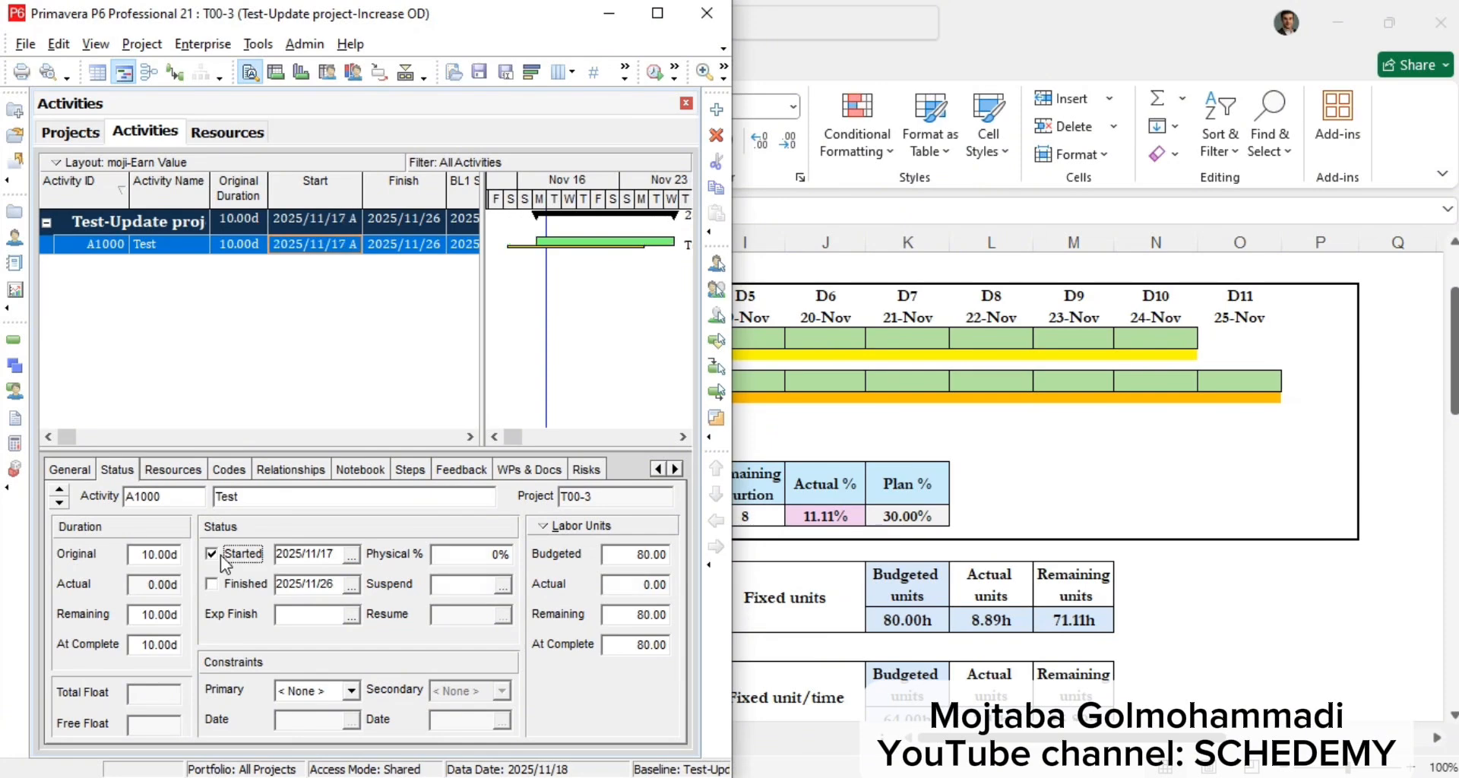
Step: Set activity A1000's remaining duration to 8 days and its original duration to 9 days
left_click_drag(156, 619, 47, 608)
type("8")
key("Return")
left_click(145, 554)
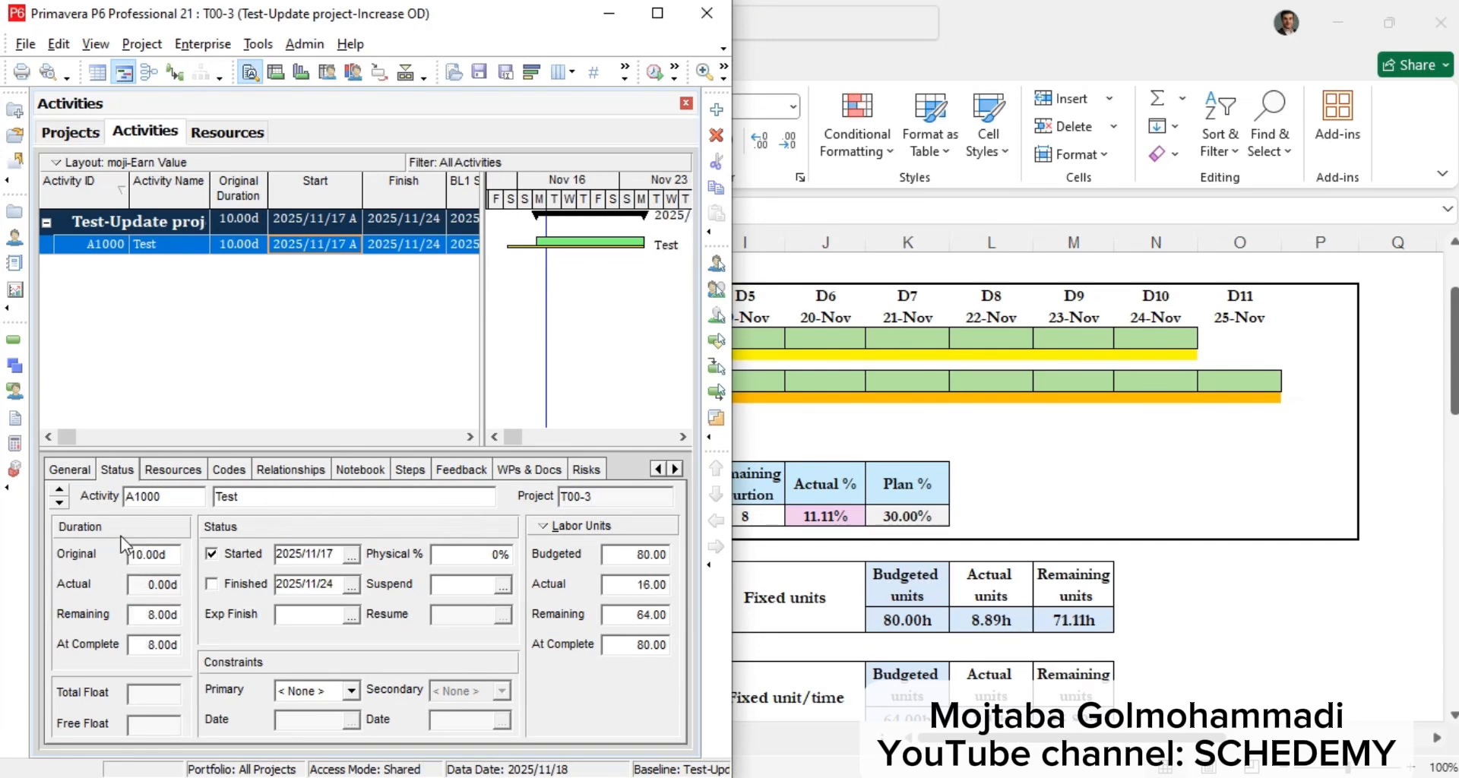
left_click_drag(181, 553, 86, 559)
type("9")
key("Return")
Step: Check that activity A1000's duration type is Fixed Duration and Units/Time, then return to its status details
left_click(76, 470)
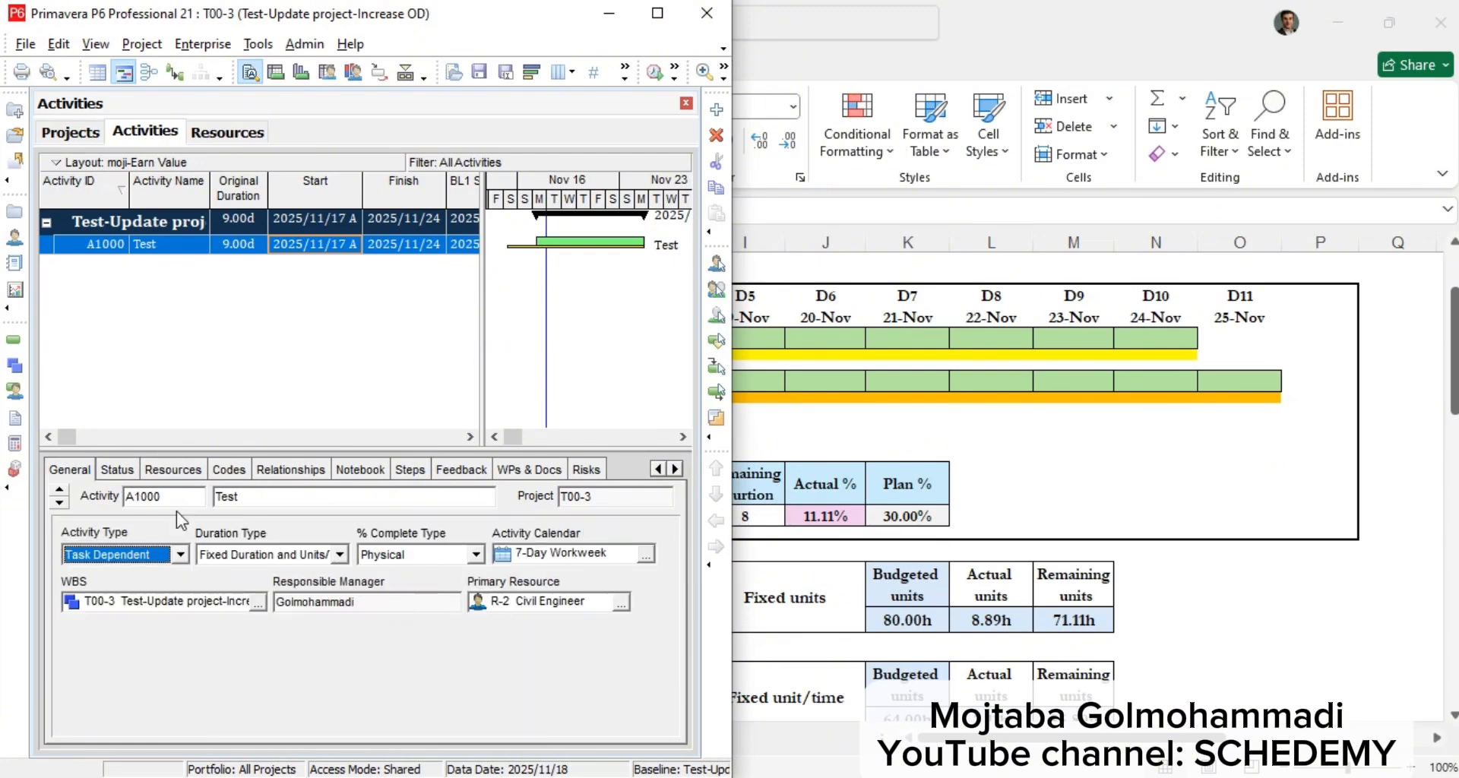
left_click(342, 556)
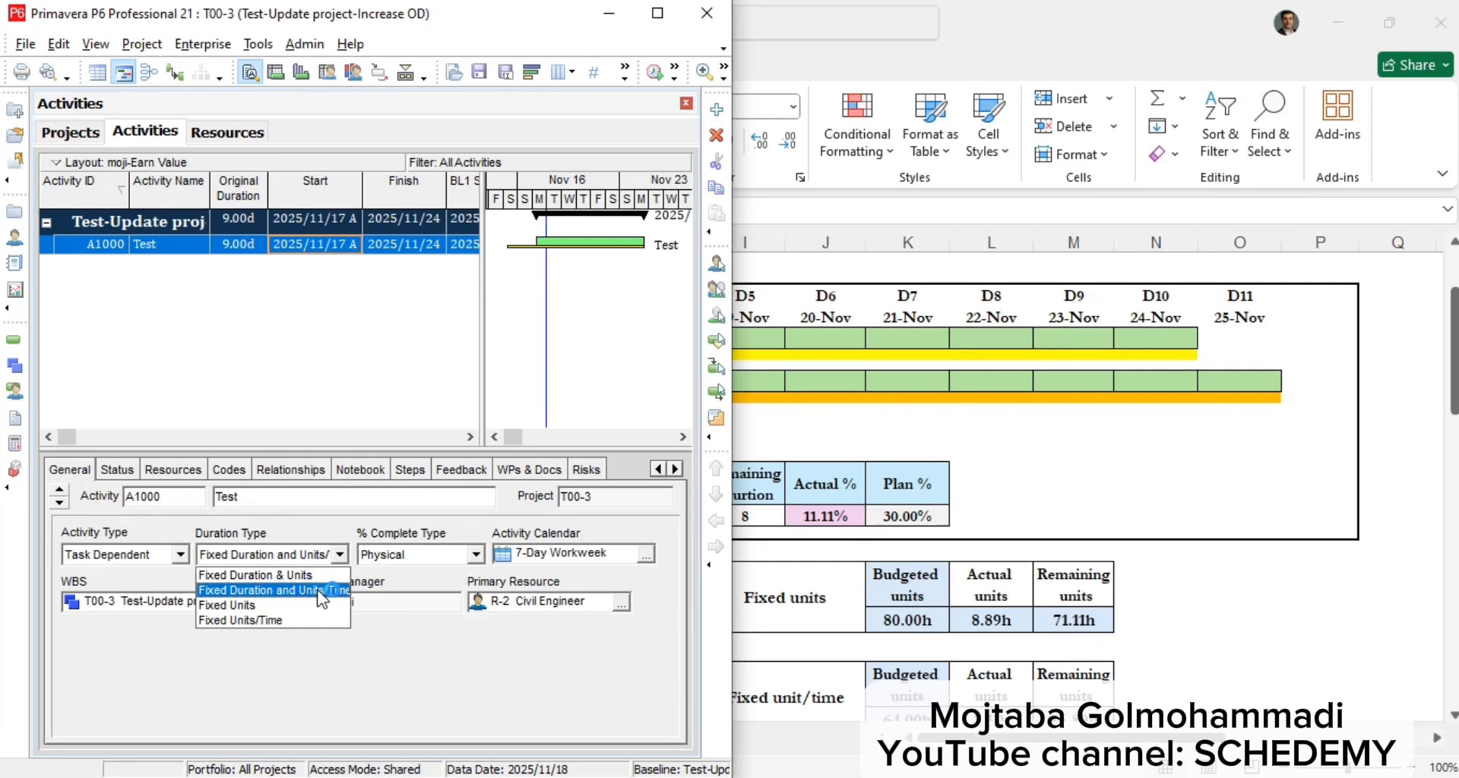
left_click(328, 591)
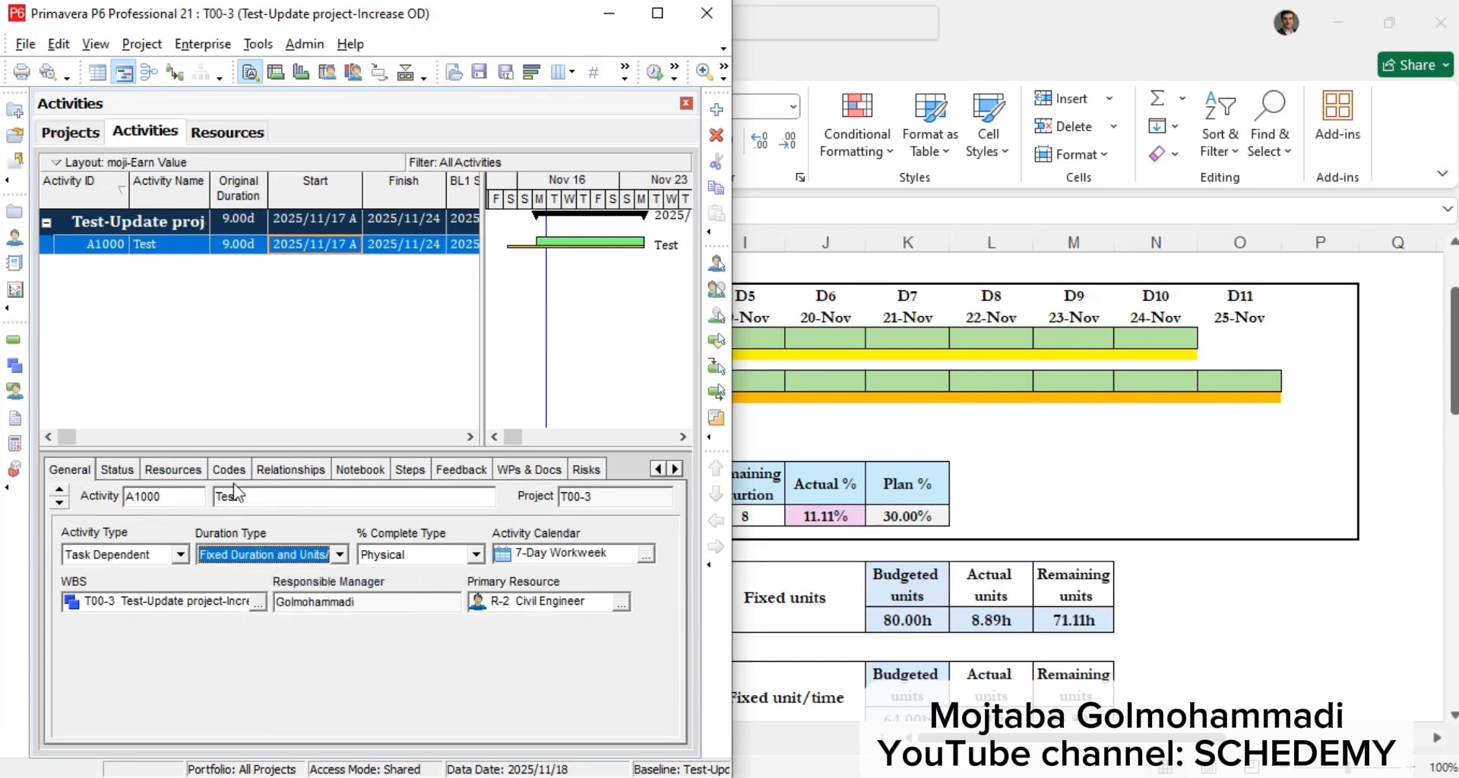
left_click(118, 471)
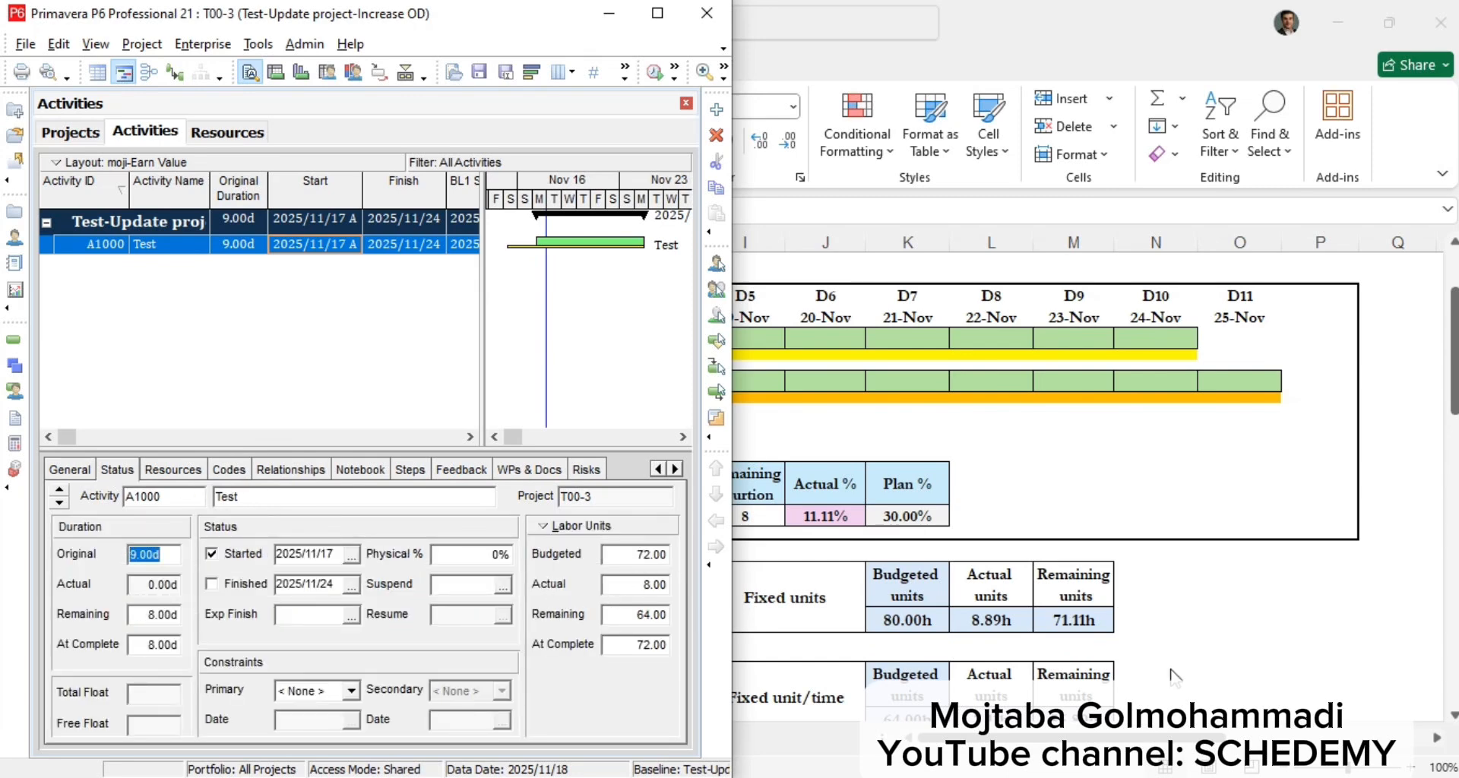
Step: Compare the activity's budgeted labor units in Primavera P6 with the Fixed unit/time table in the Excel workbook
left_click(1147, 646)
scroll(1157, 636, "down", 1)
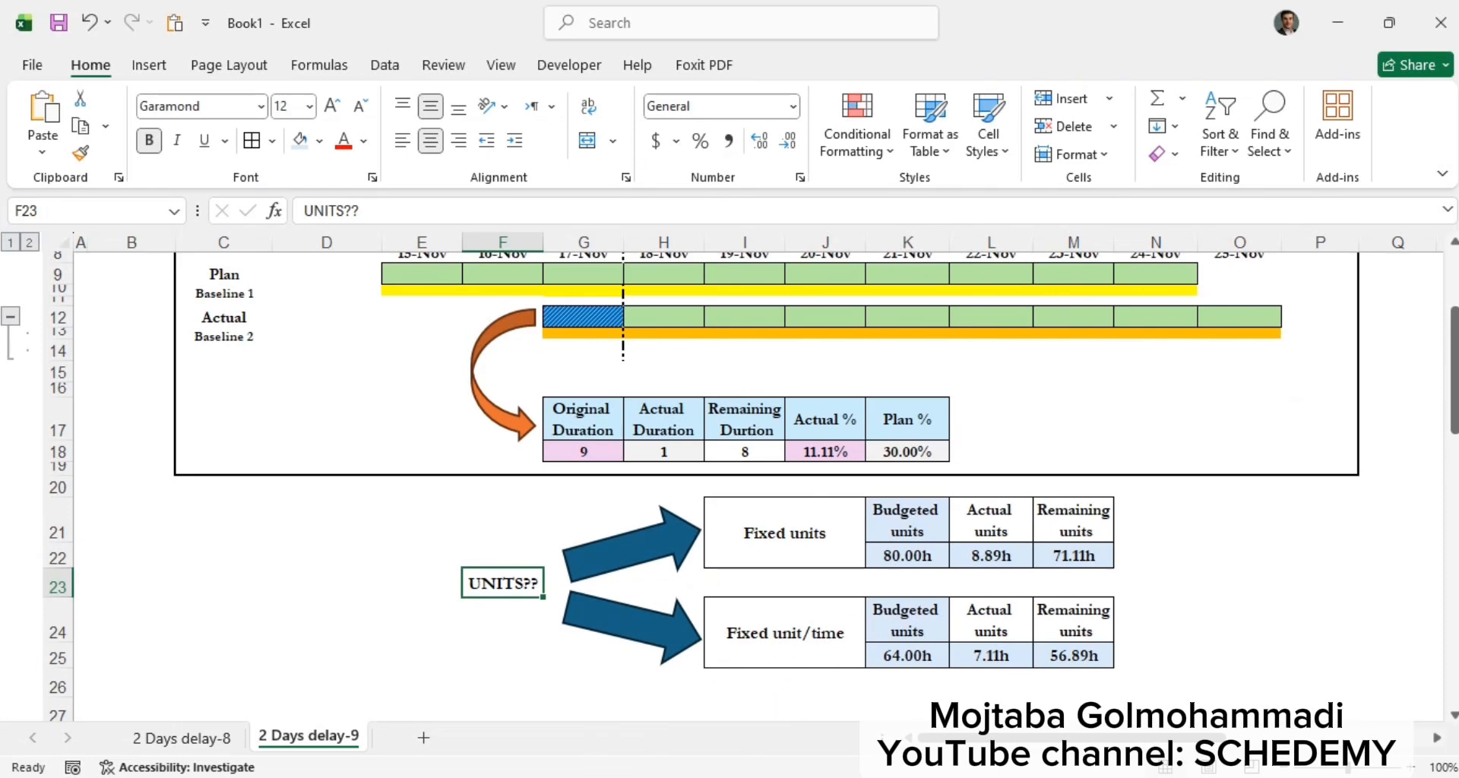
key("alt+Tab")
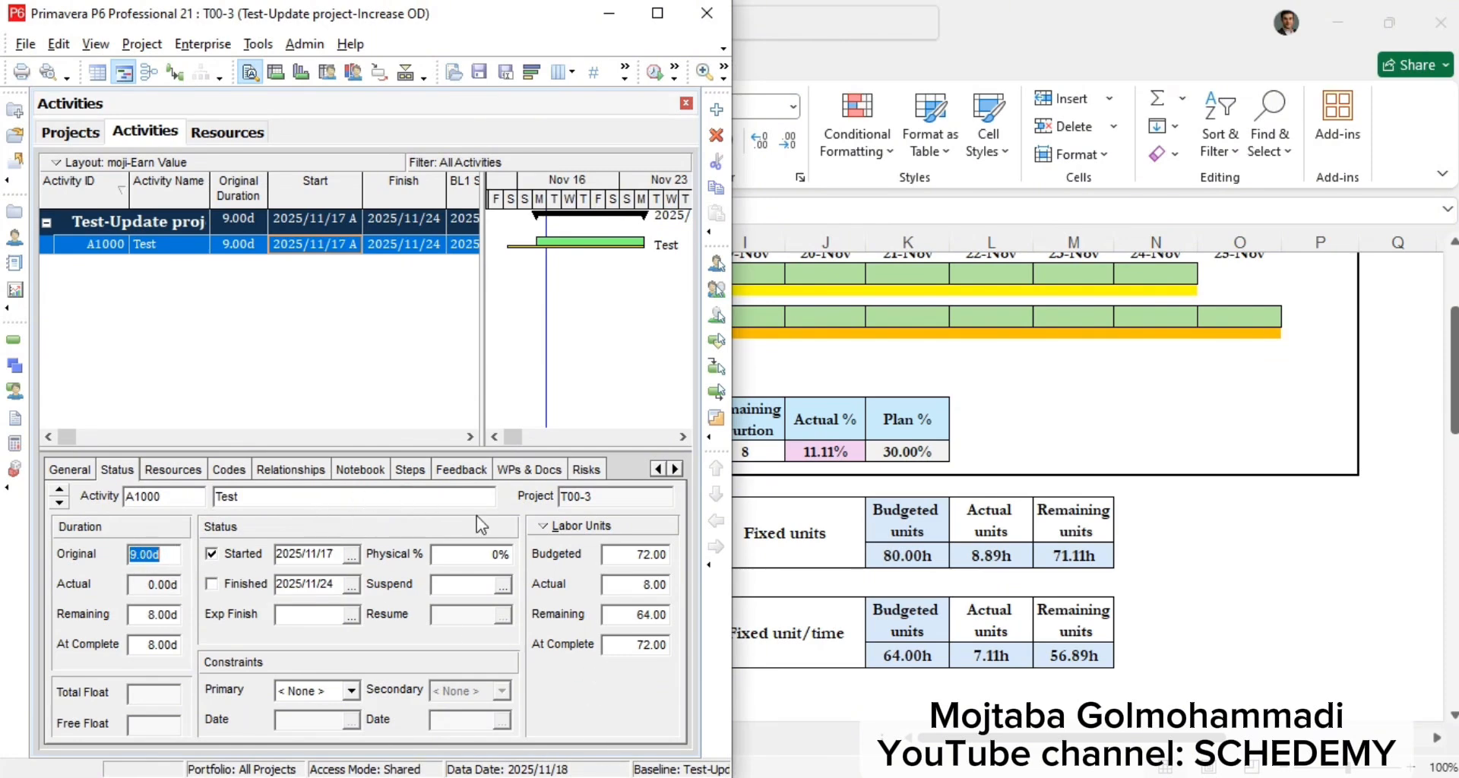
left_click(638, 554)
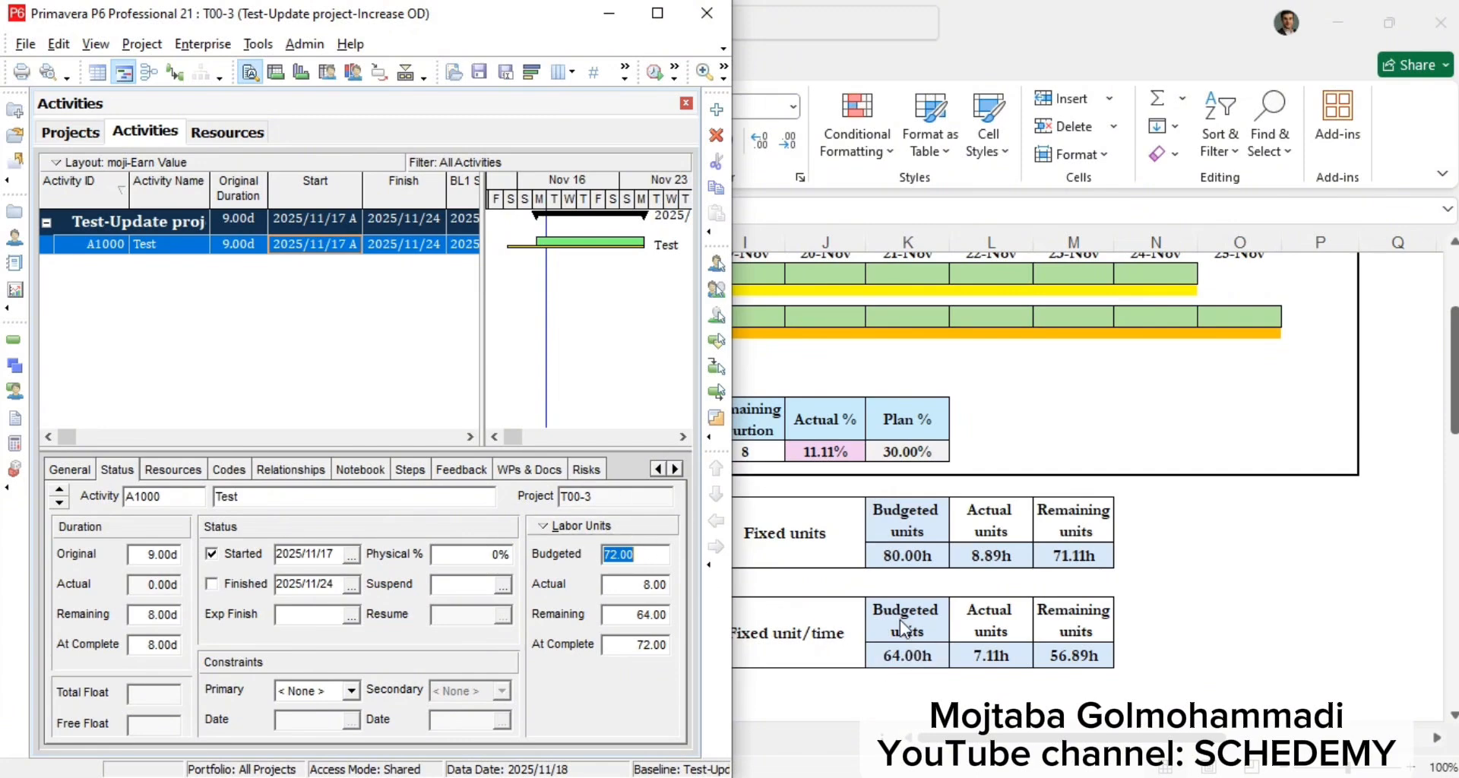
Step: Switch to Excel and replace the Fixed unit/time budgeted units in K25 with the formula =G18*8
left_click(920, 653)
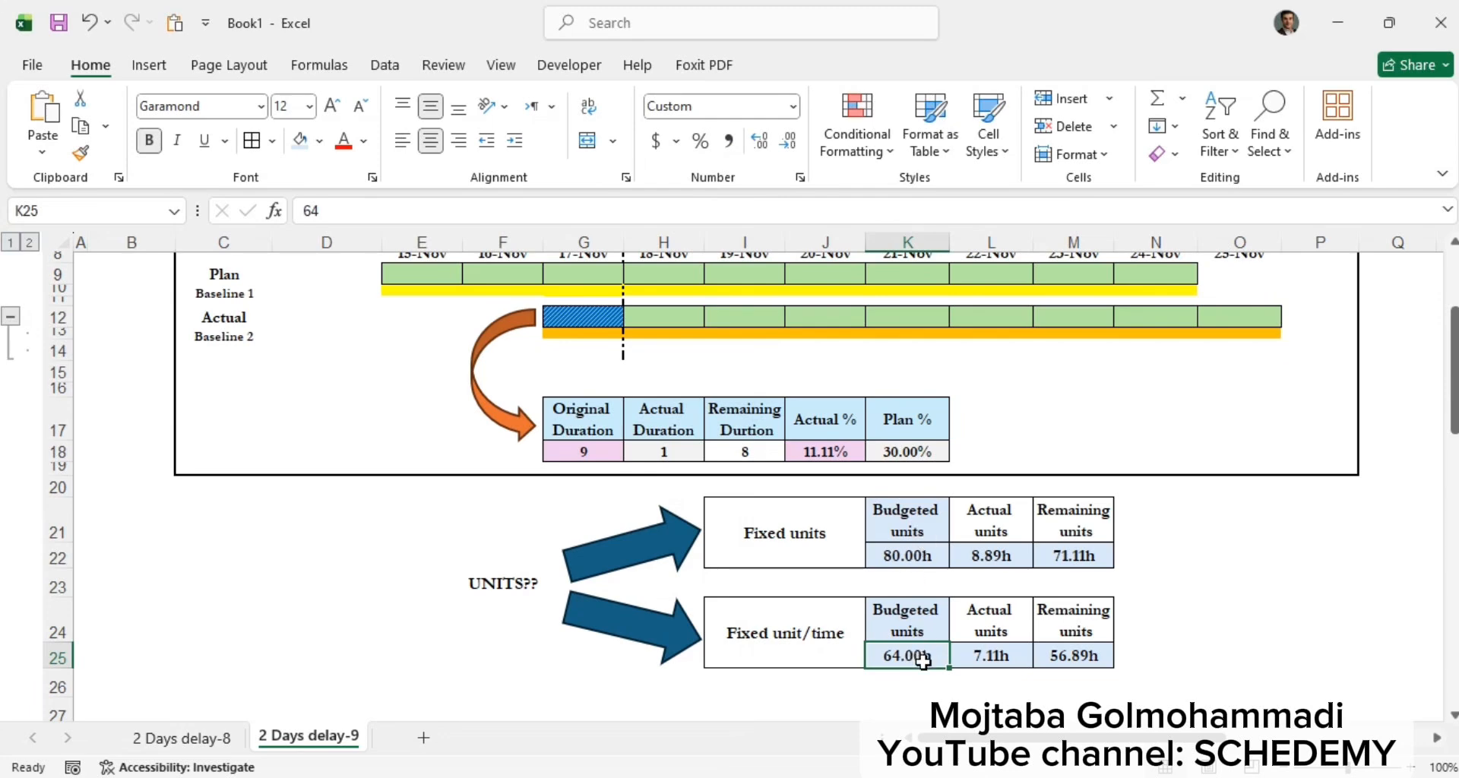
type("=")
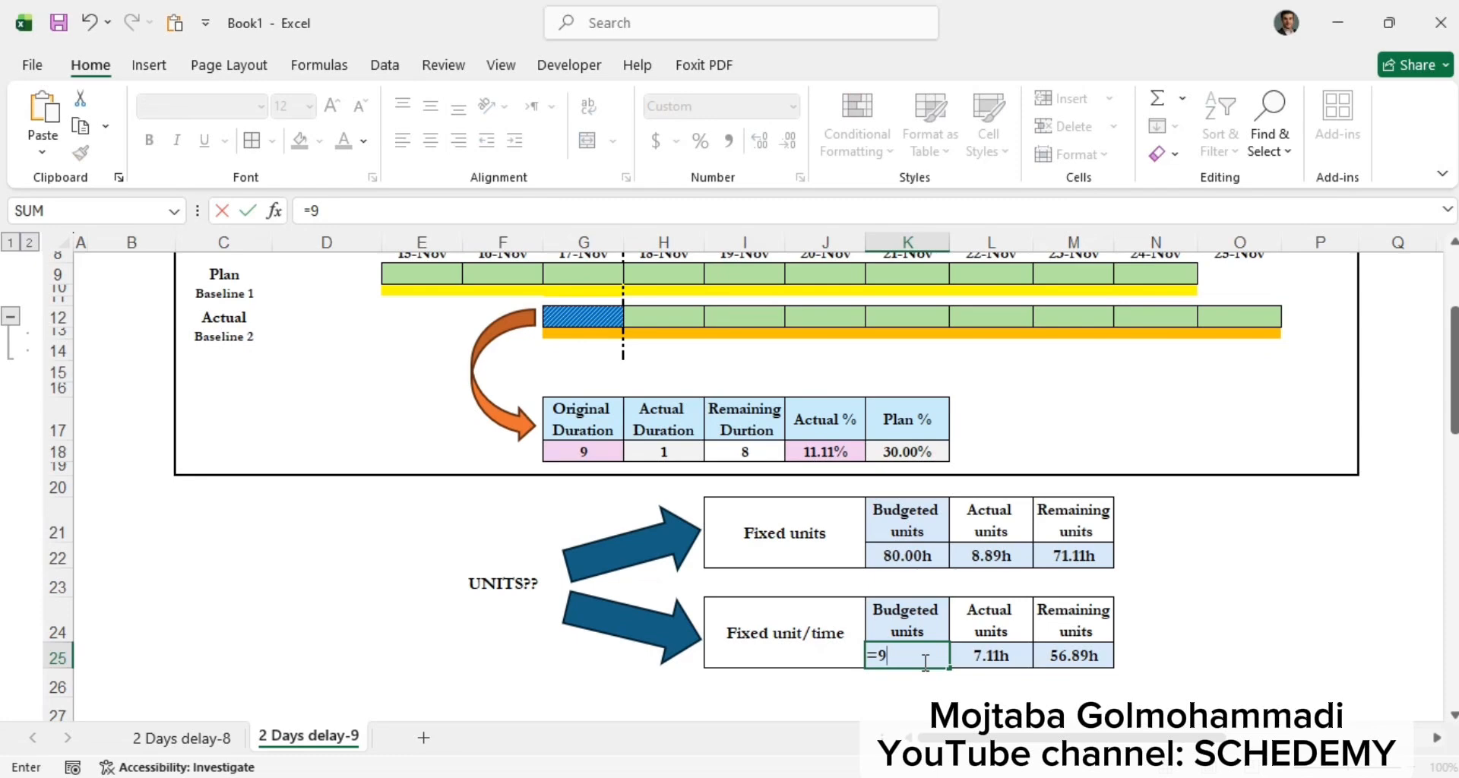
type("9")
key("BackSpace")
left_click(600, 453)
type("*")
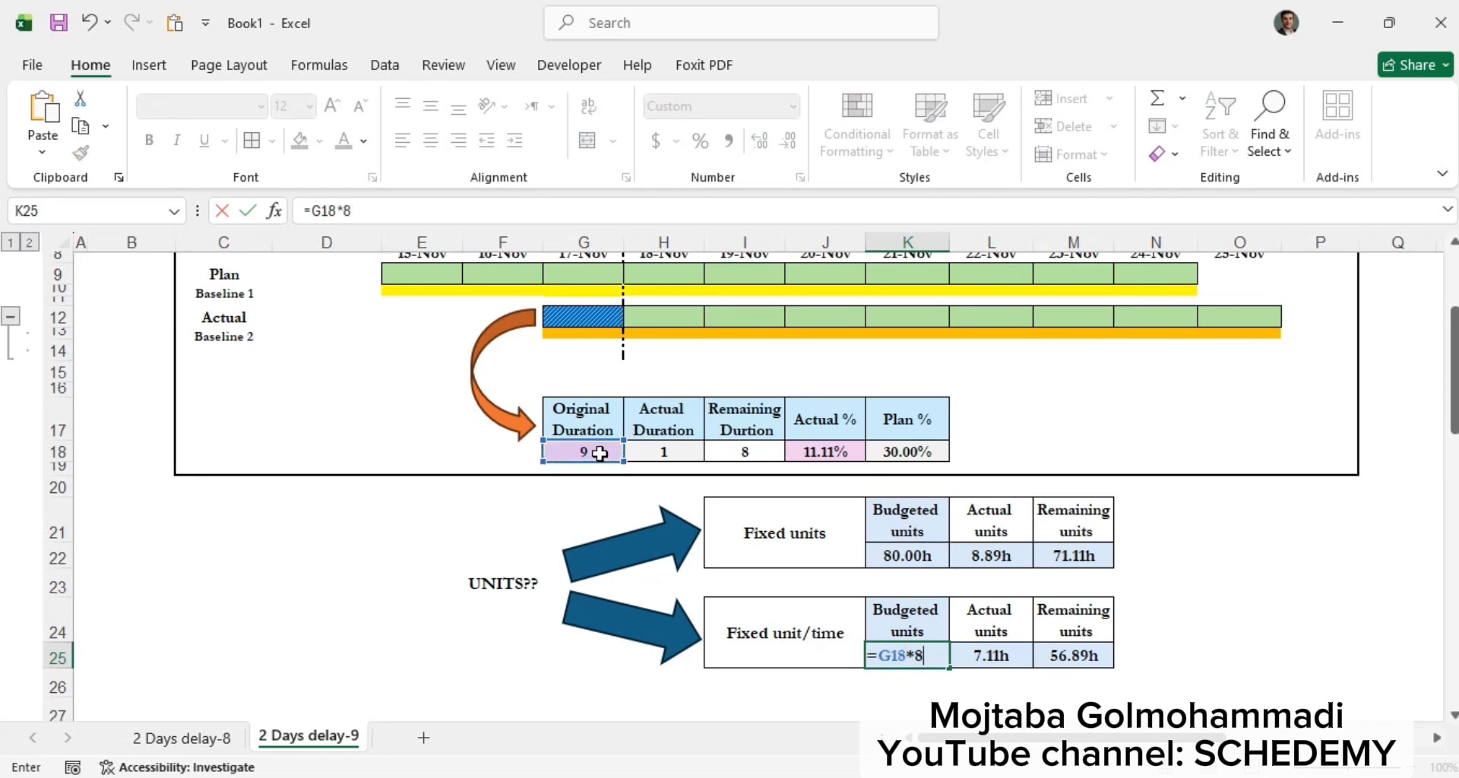
type("8")
key("Return")
left_click(928, 662)
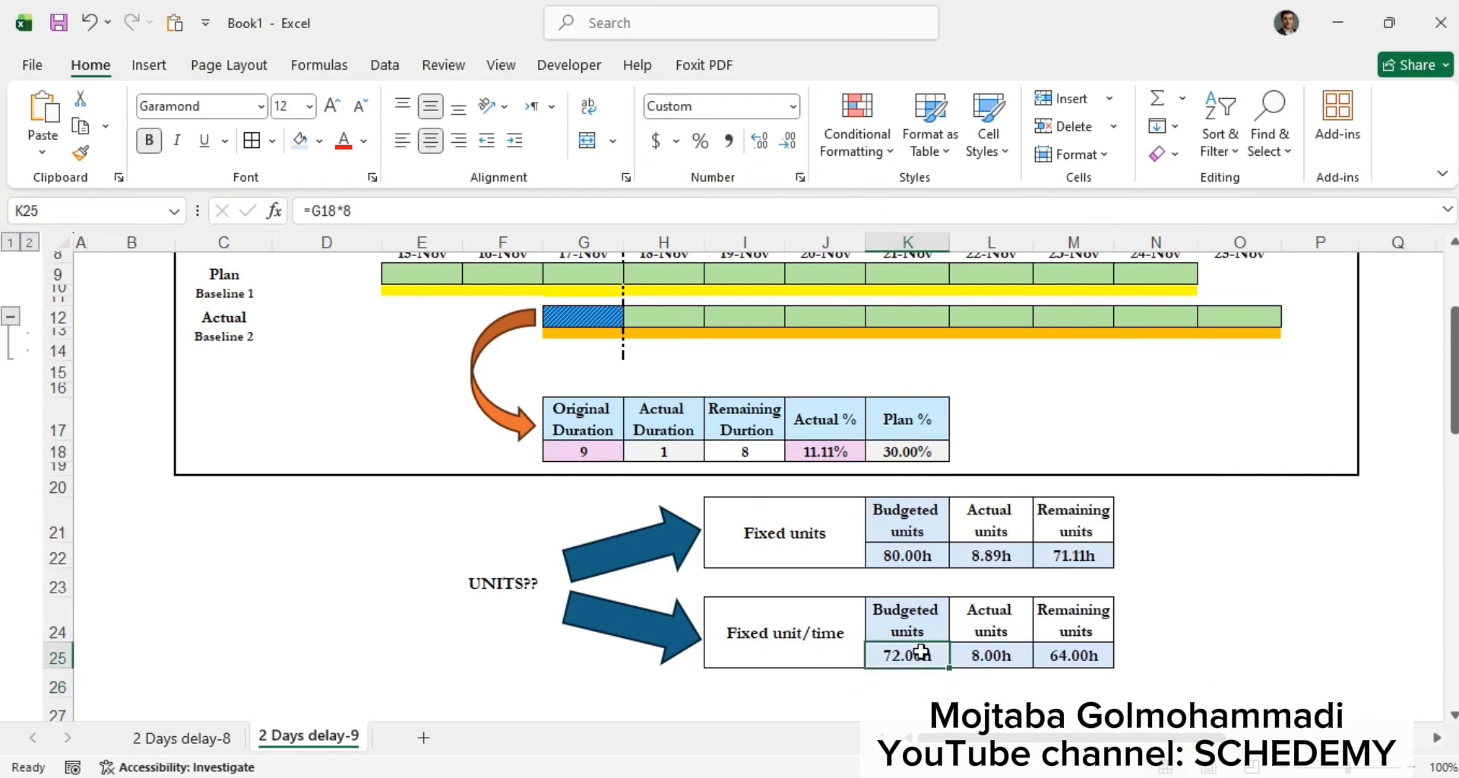
Step: Go through the Actual bar day by day from 17-Nov to 25-Nov to count the activity's duration
left_click(589, 313)
key("Right")
key("Right")
key("Right")
key("Right")
key("Right")
key("Right")
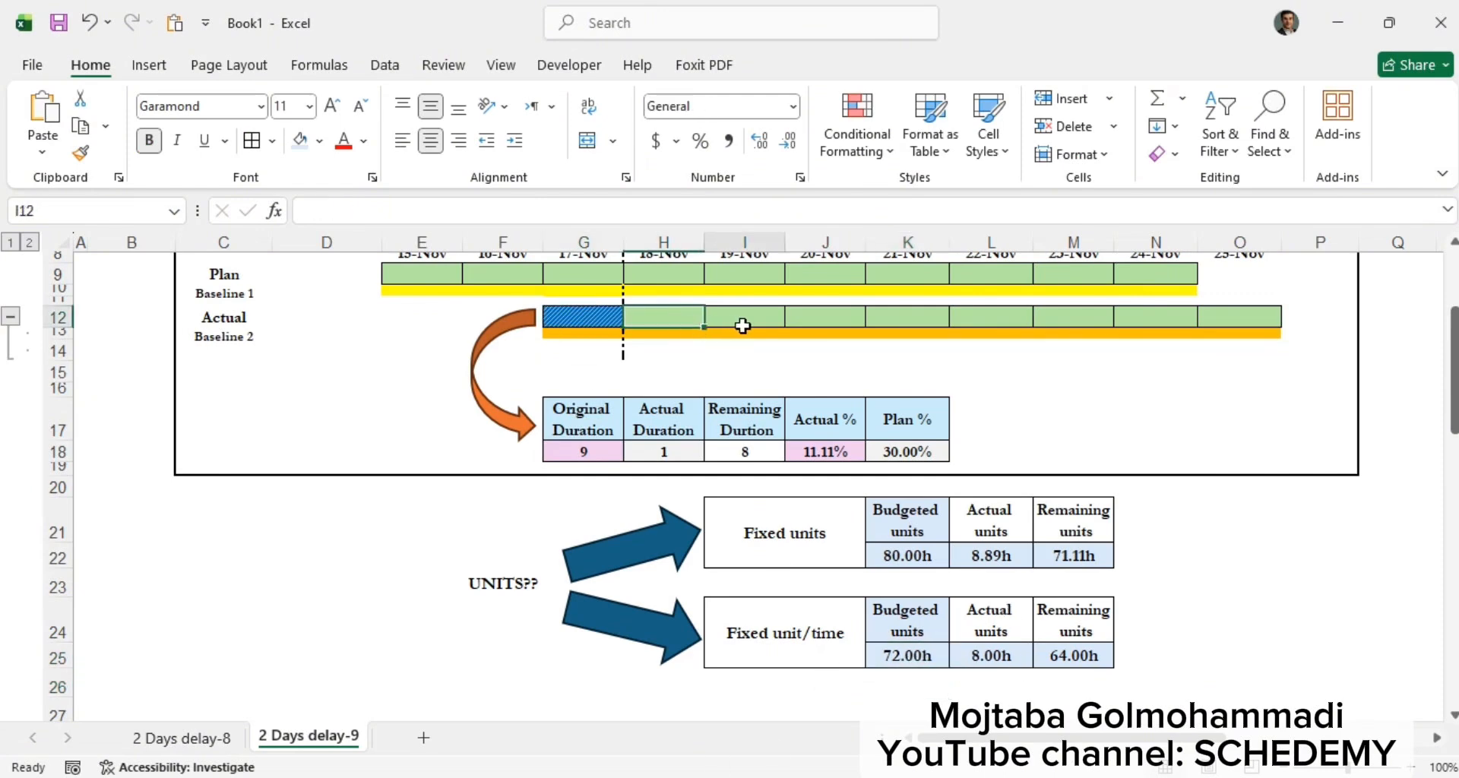
key("Right")
key("Right")
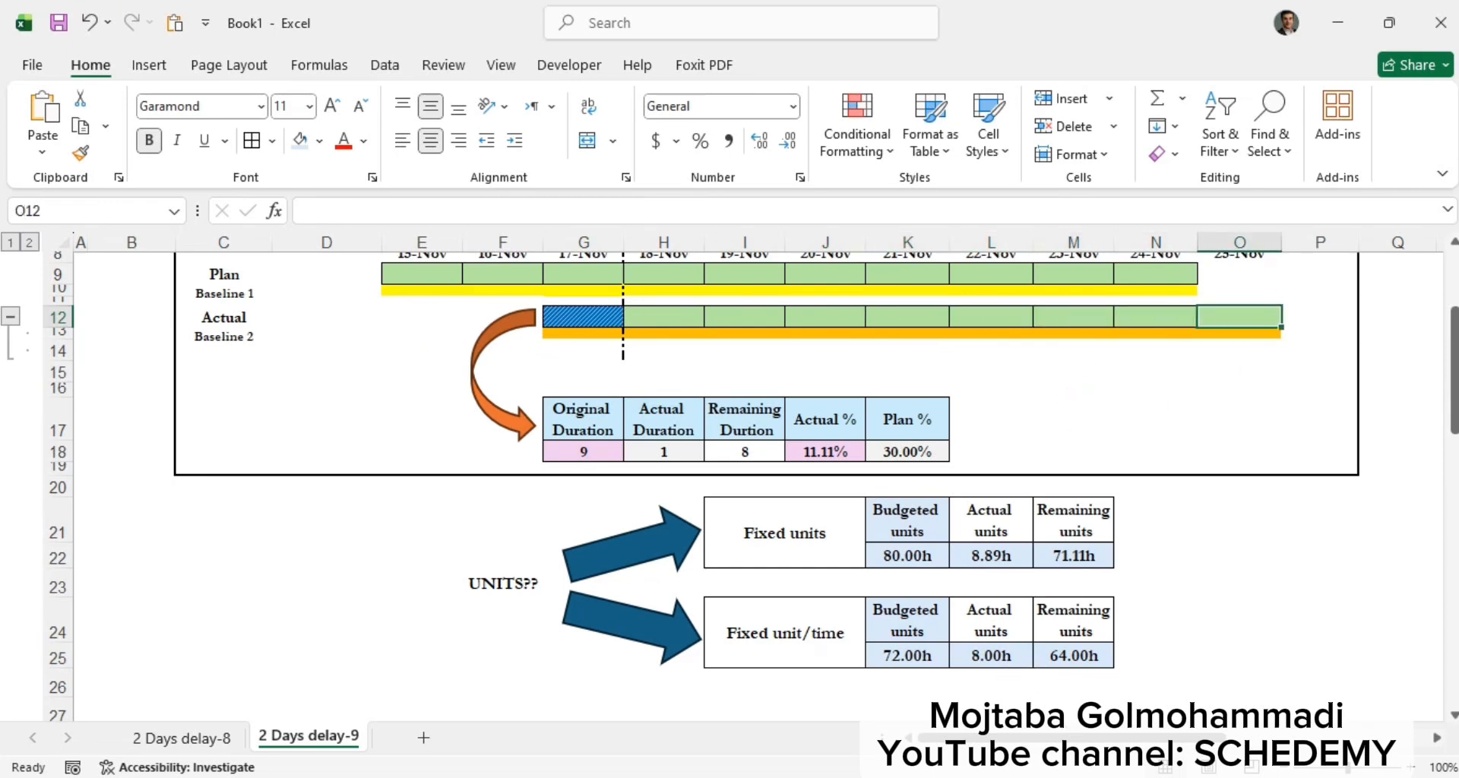
Step: Switch to Primavera P6 and schedule the project with data date 2025/11/18
key("alt+Tab")
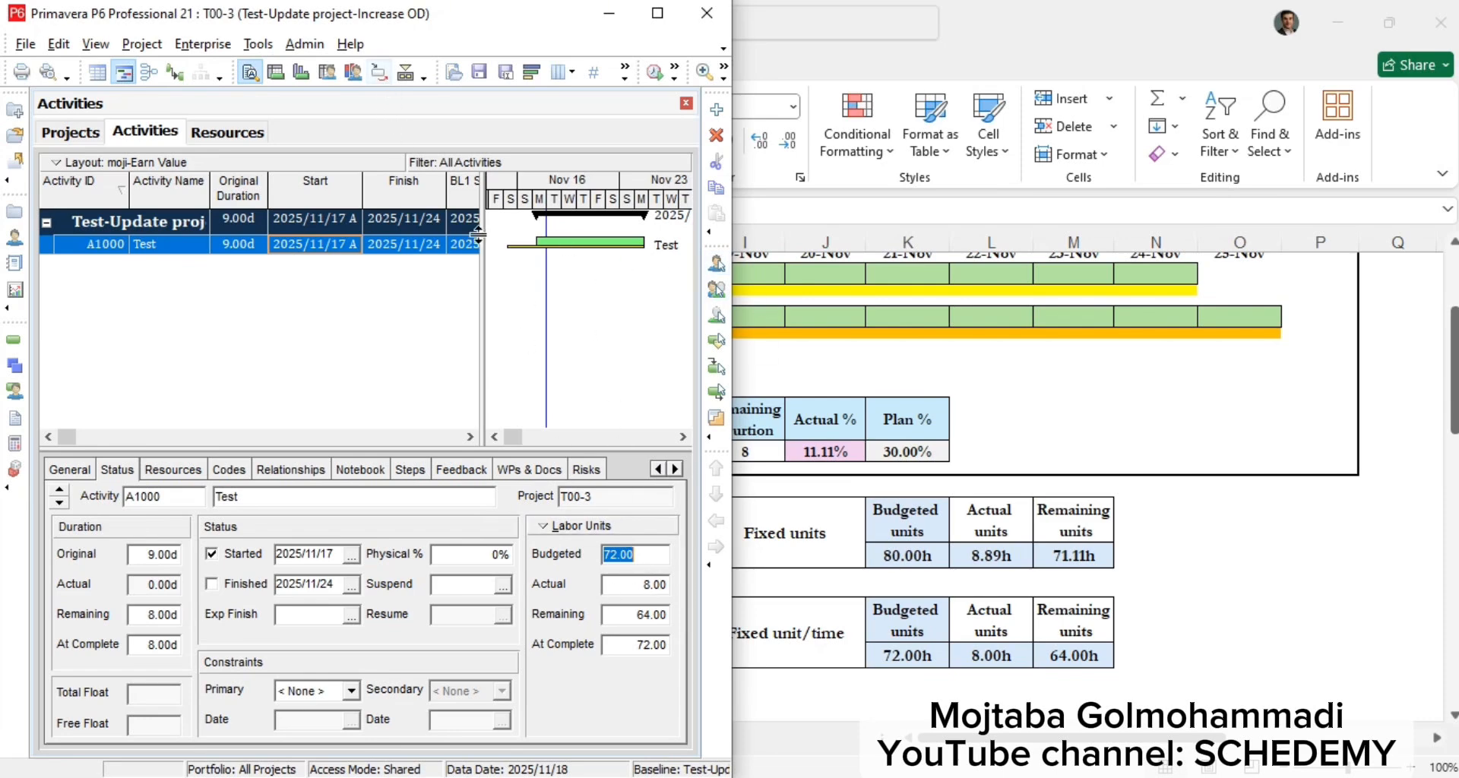
left_click(349, 251)
key("F9")
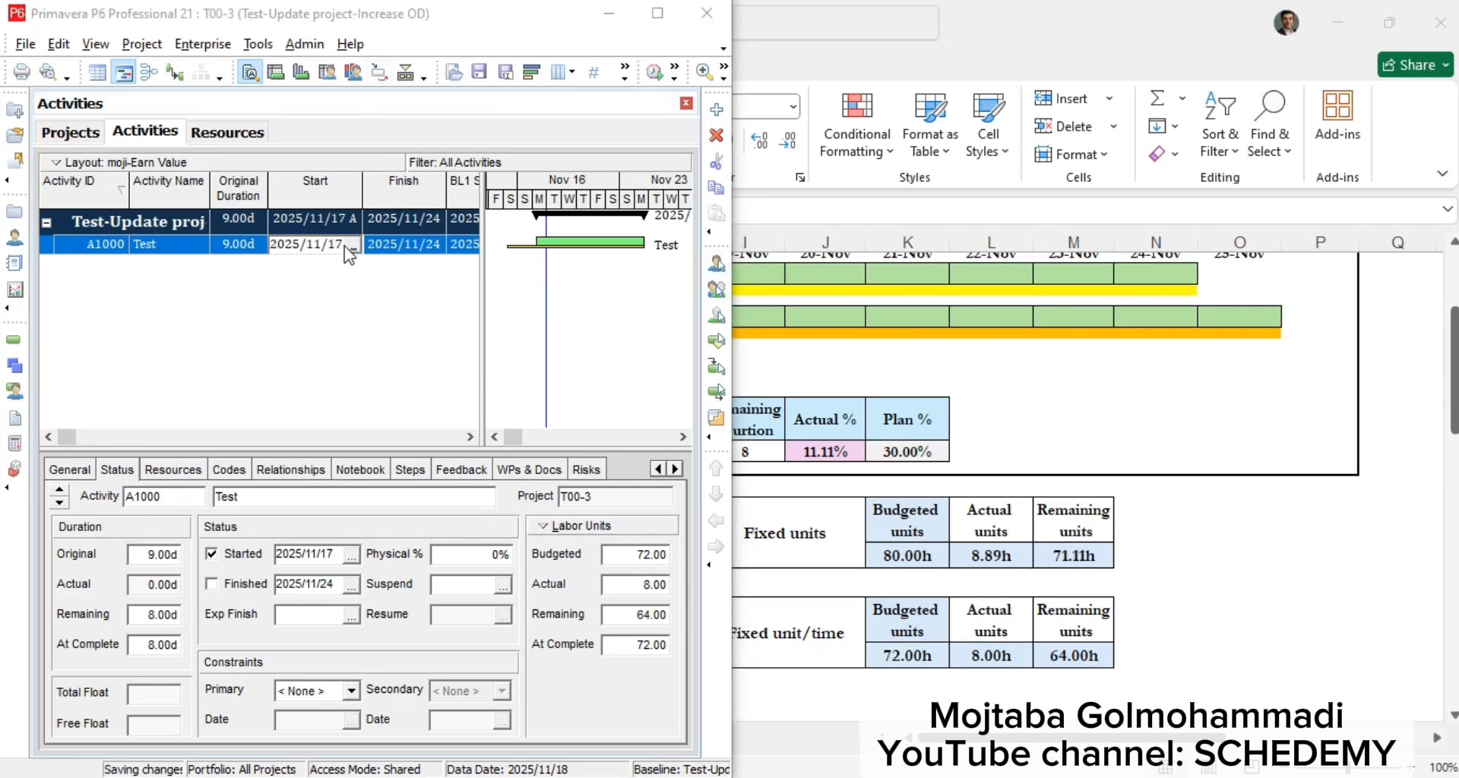
left_click(230, 354)
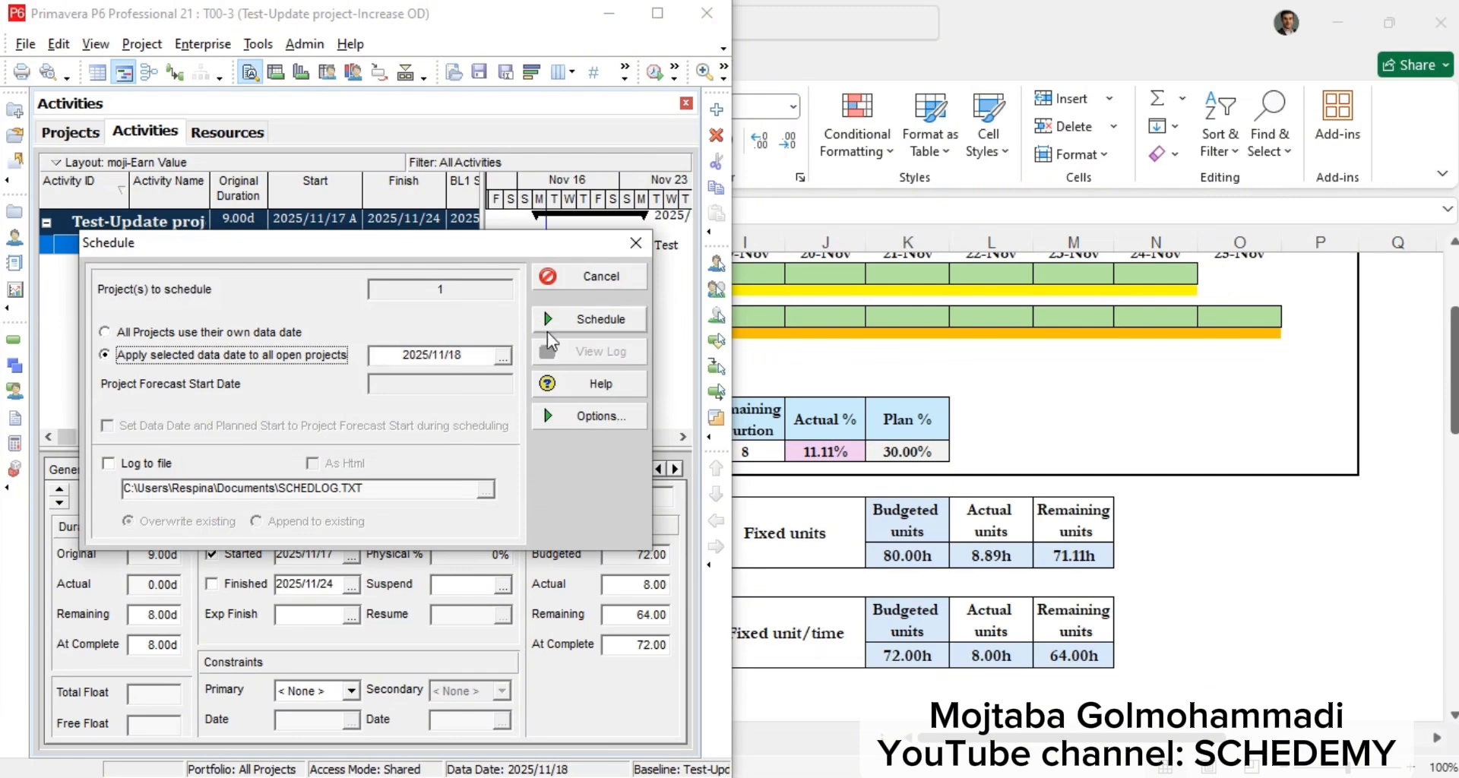
left_click(590, 319)
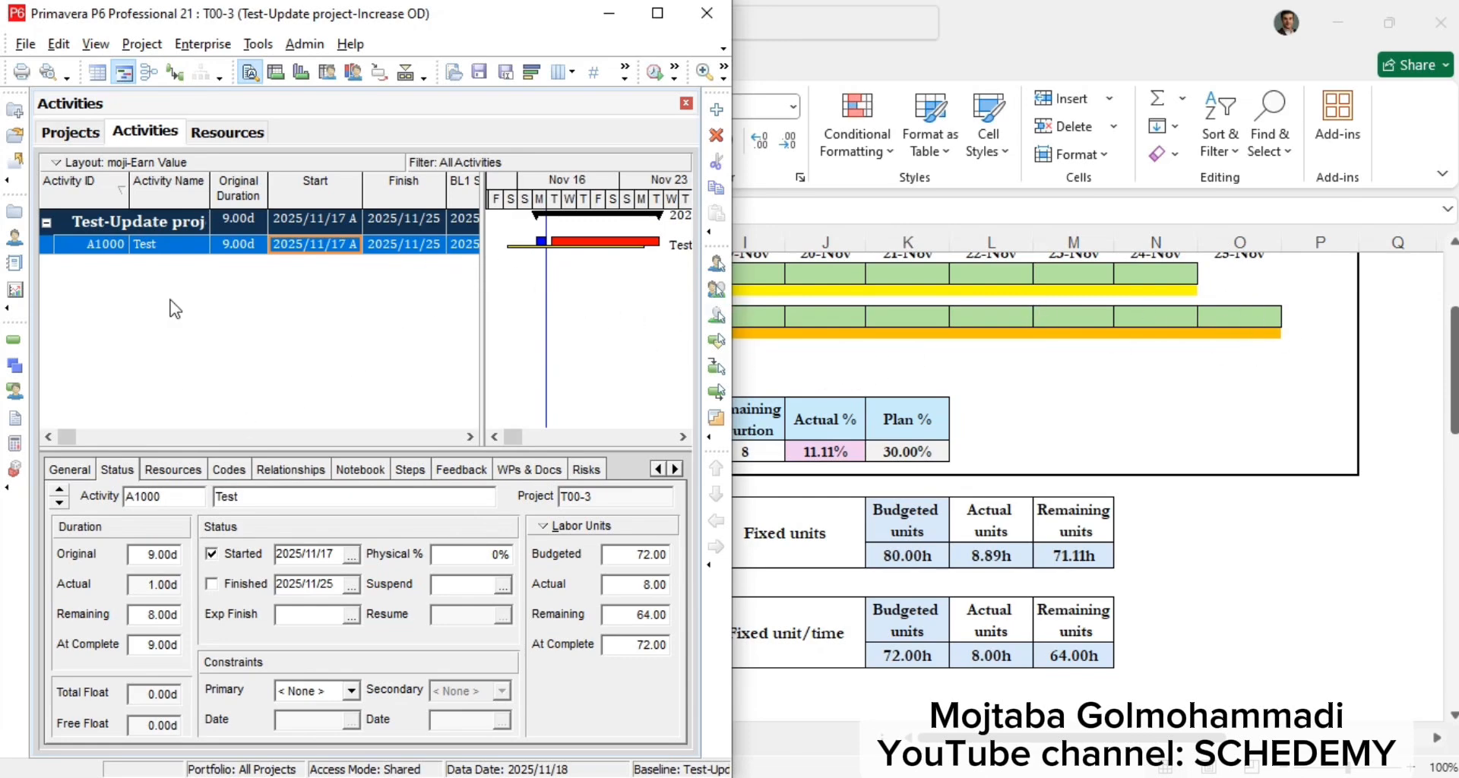
Step: Save a copy of the current project as a new baseline
left_click(127, 46)
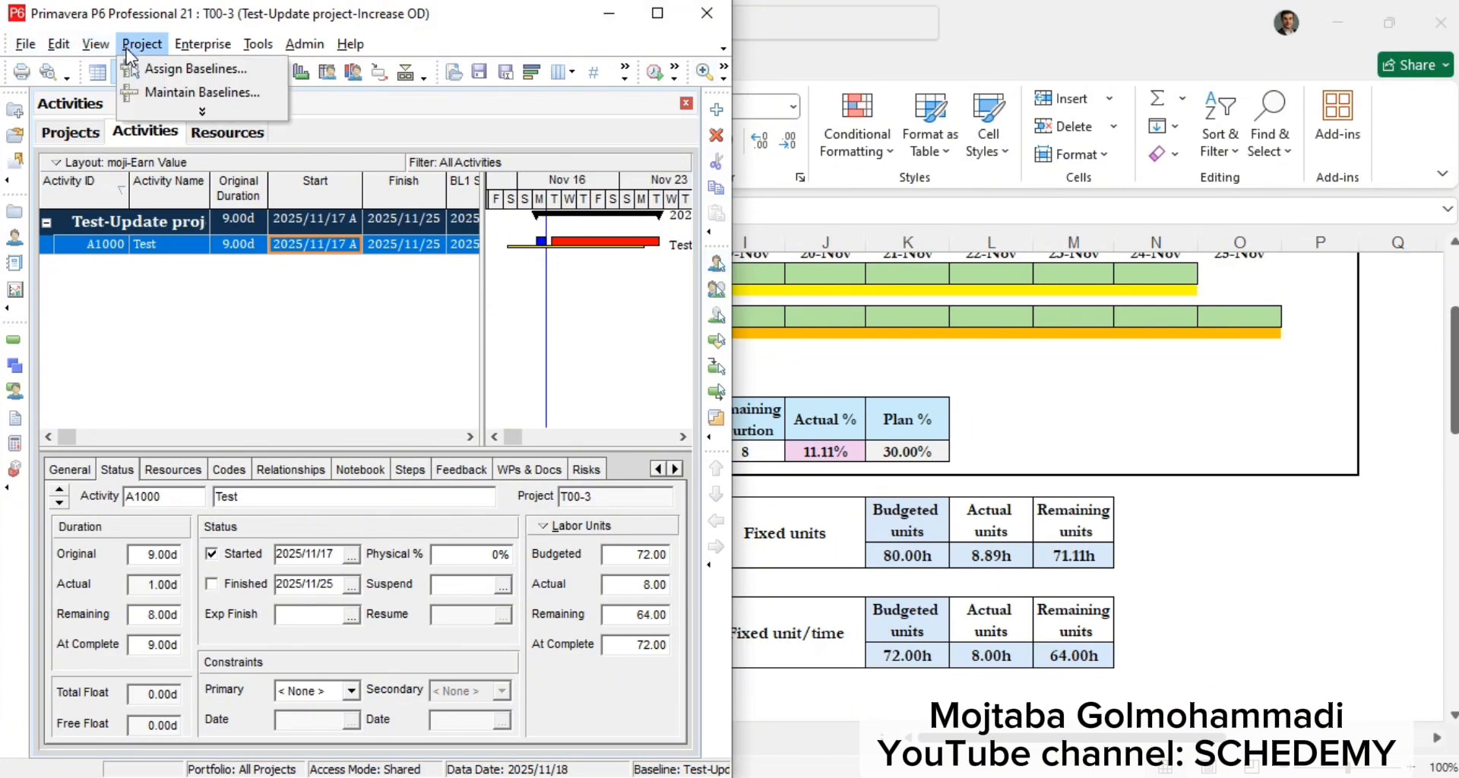
left_click(160, 91)
left_click(1021, 282)
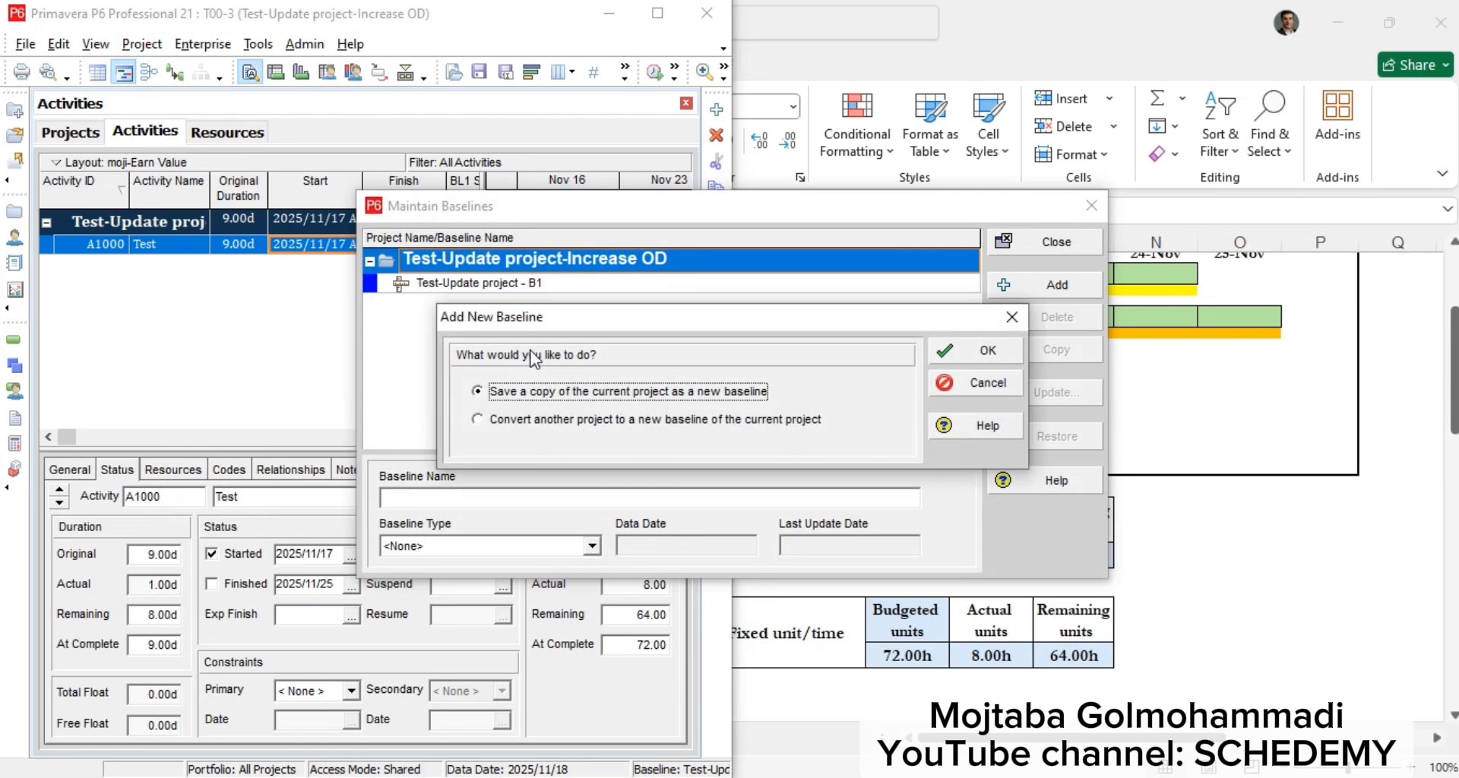
left_click(997, 346)
key("Escape")
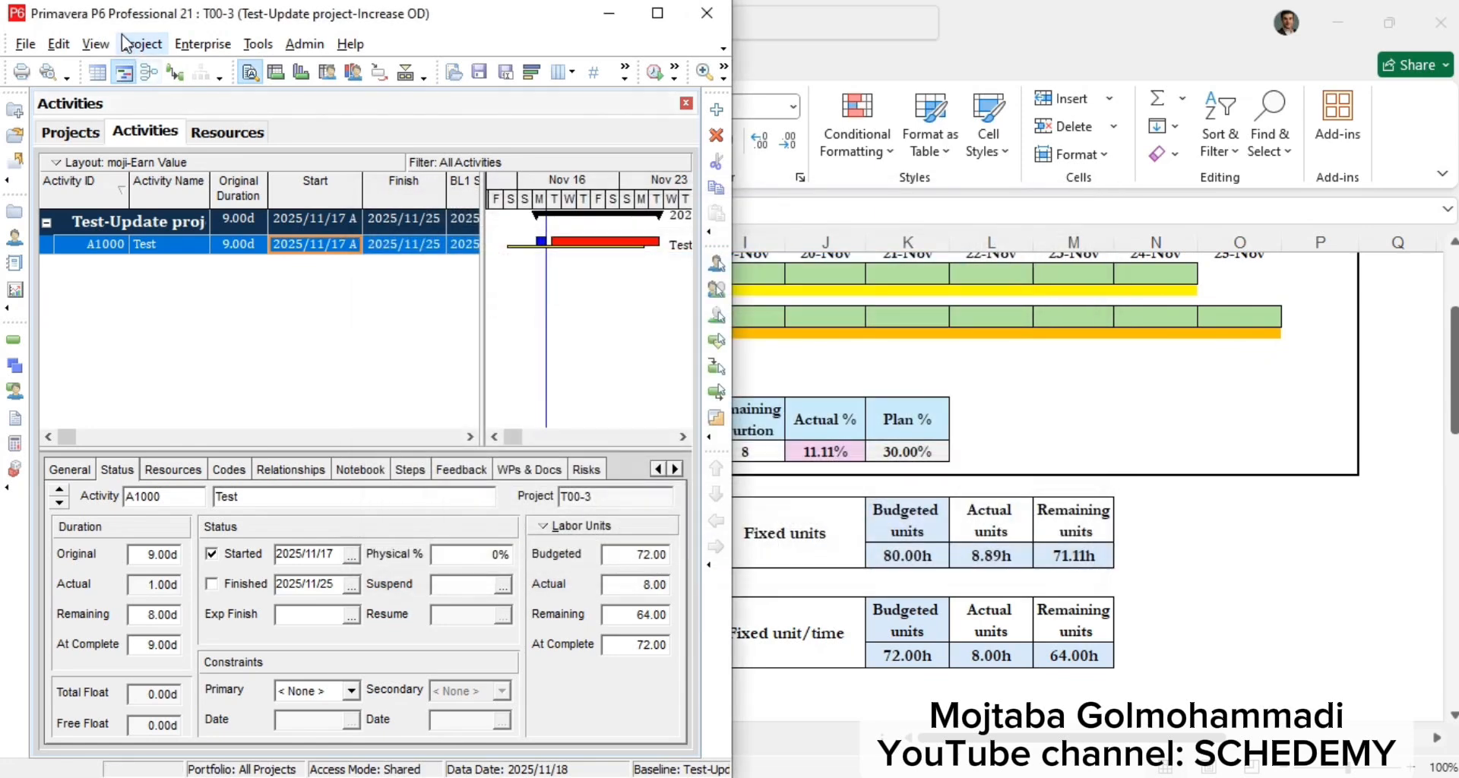
Step: Assign the baseline Test-Update project-Increase OD - B2 as the secondary user baseline
left_click(142, 44)
left_click(161, 67)
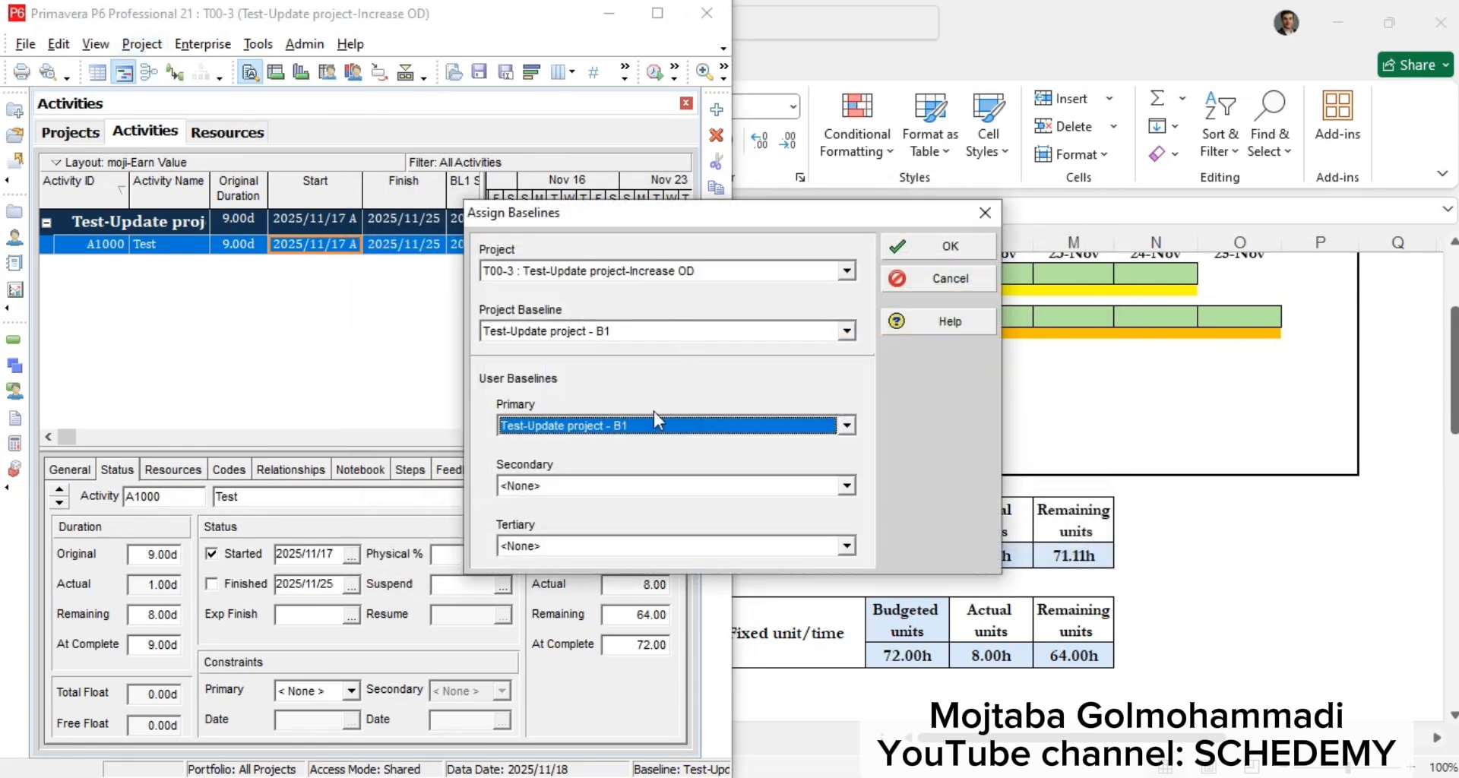
left_click(633, 497)
left_click(650, 540)
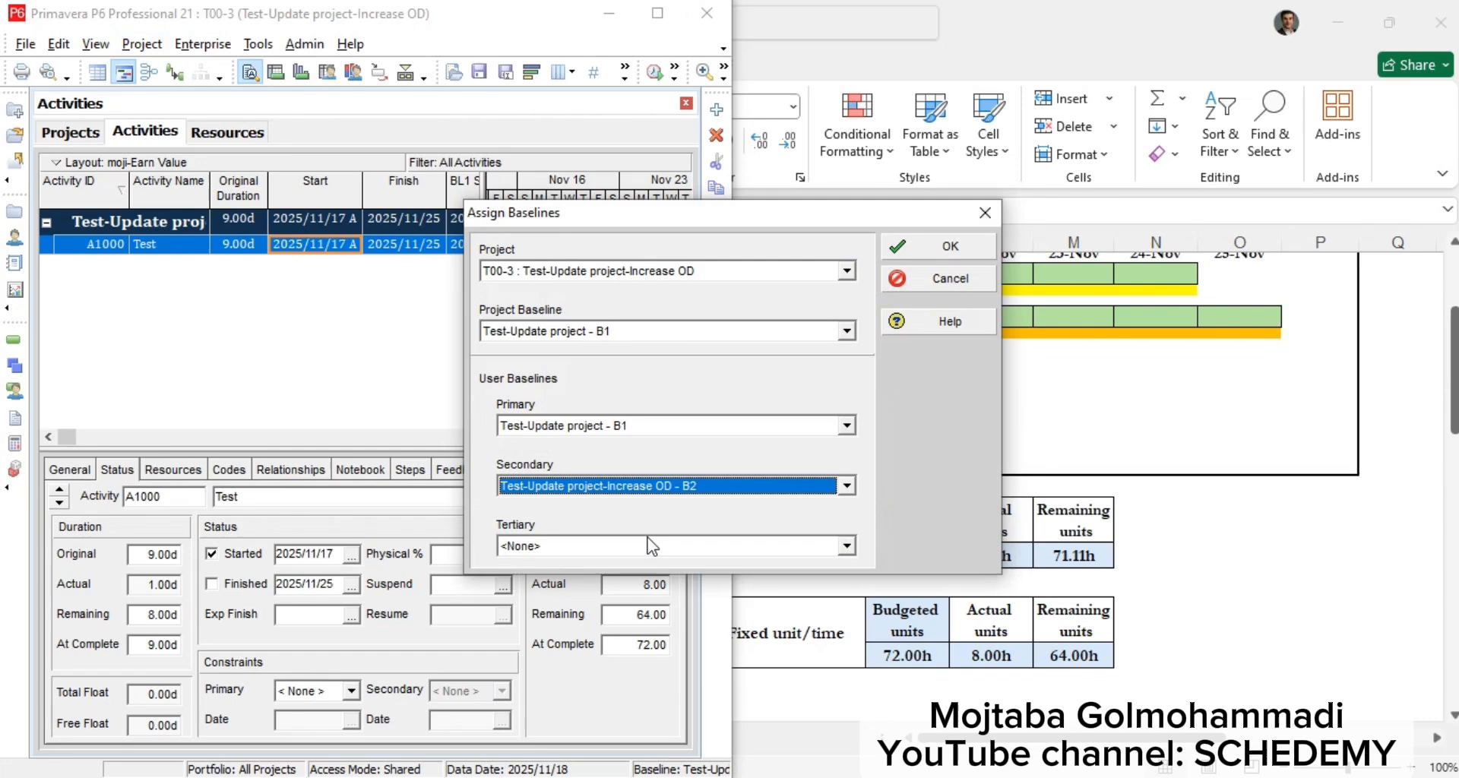
left_click(932, 253)
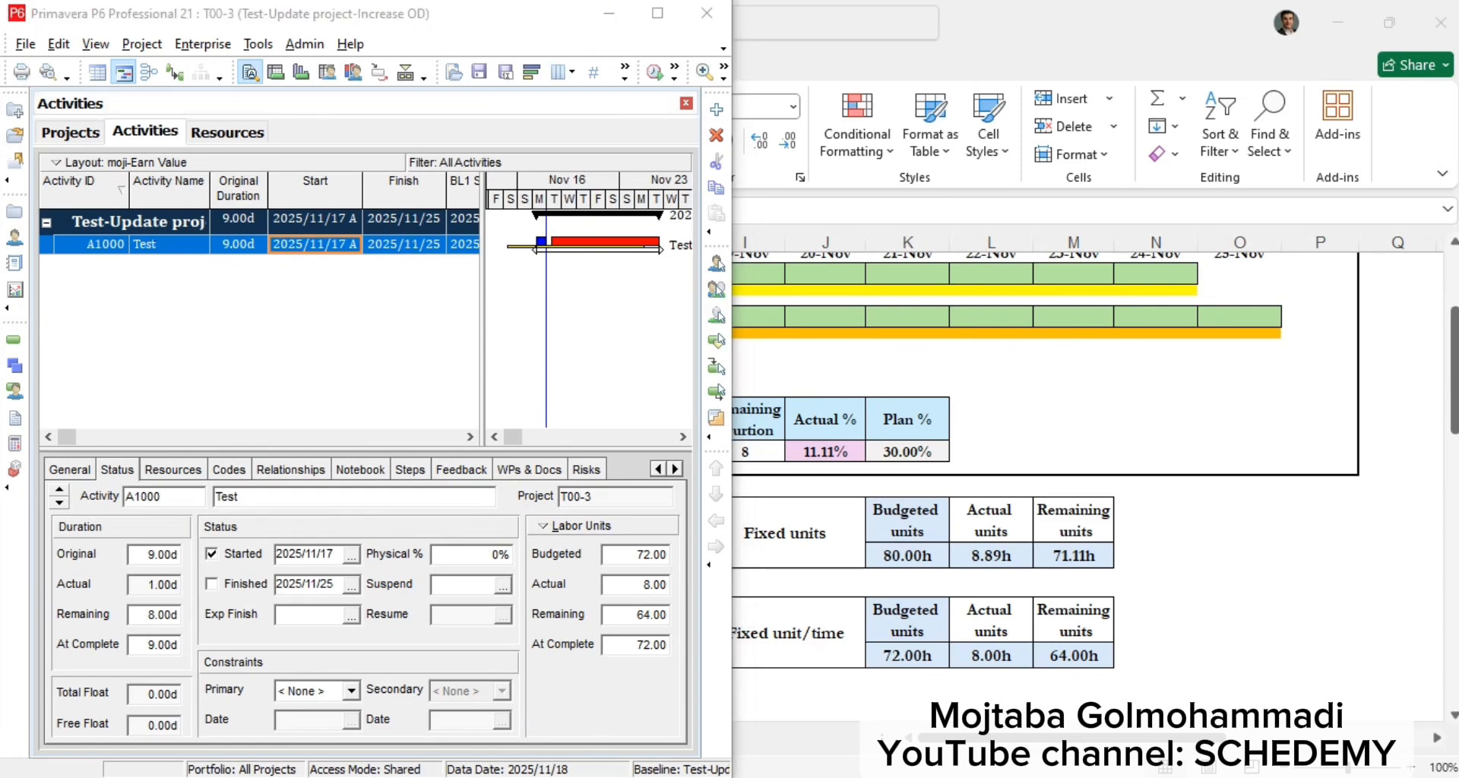
Step: Switch to Project1.mpp in Microsoft Project, placed beside the Primavera P6 window
left_click(759, 463)
left_click(1105, 355)
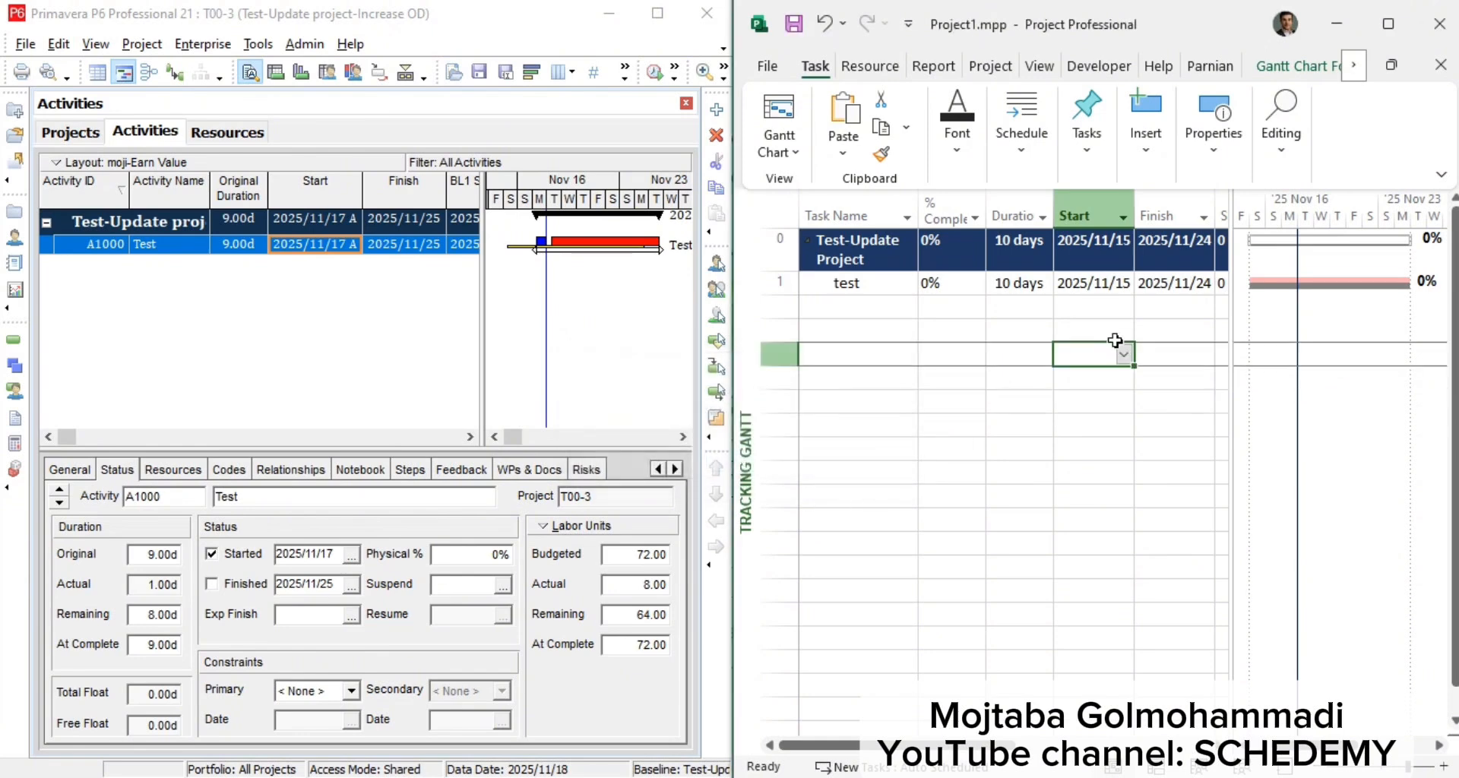
left_click(962, 262)
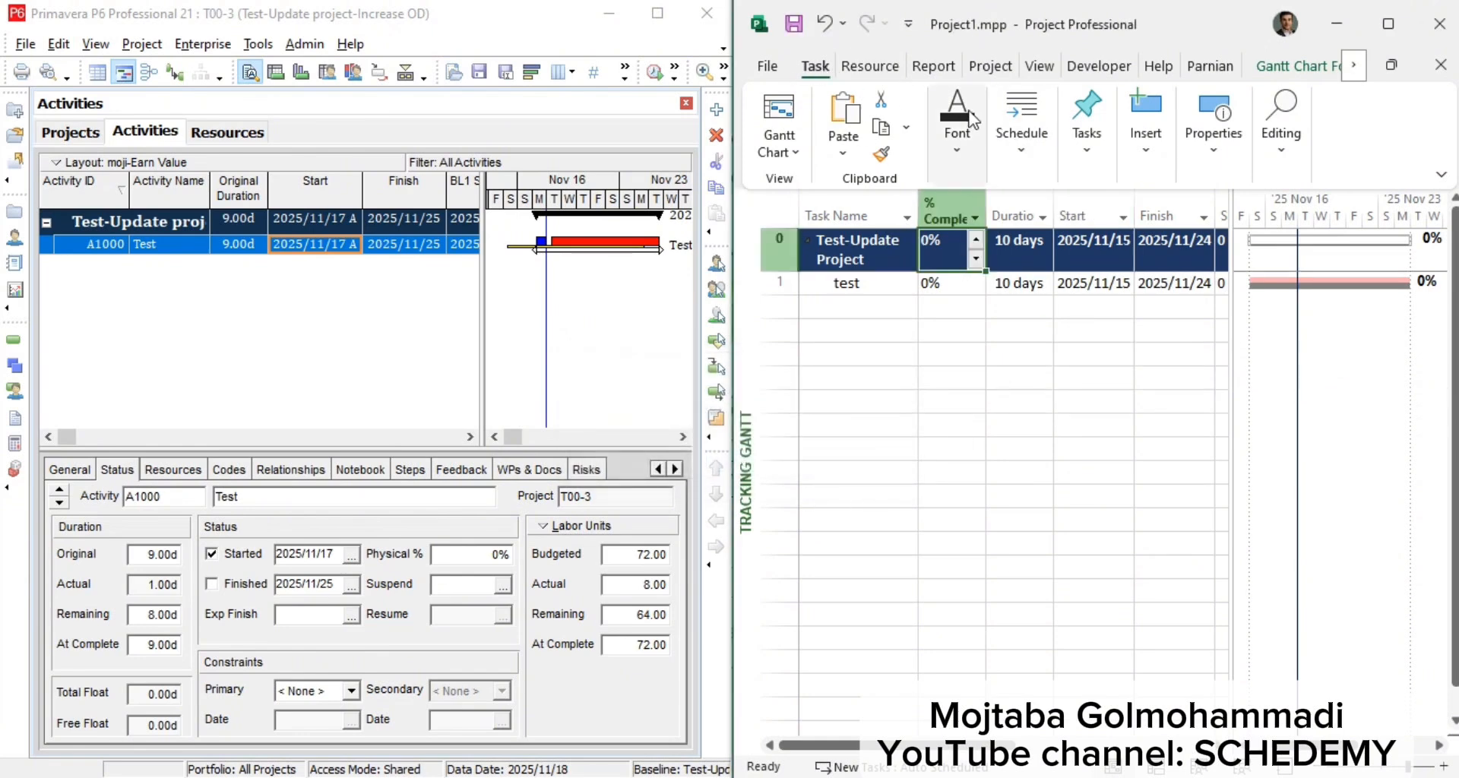
left_click(1035, 166)
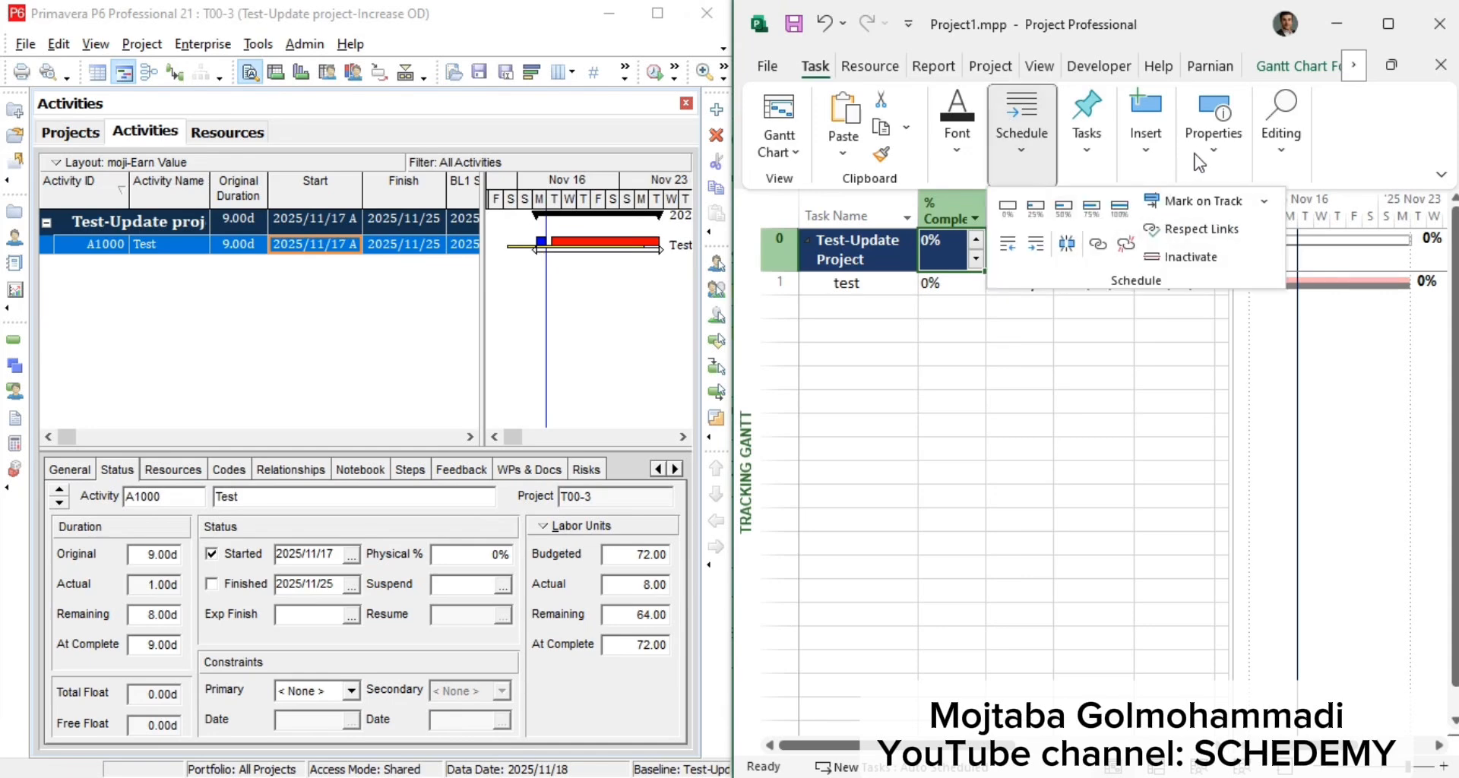
left_click(1263, 201)
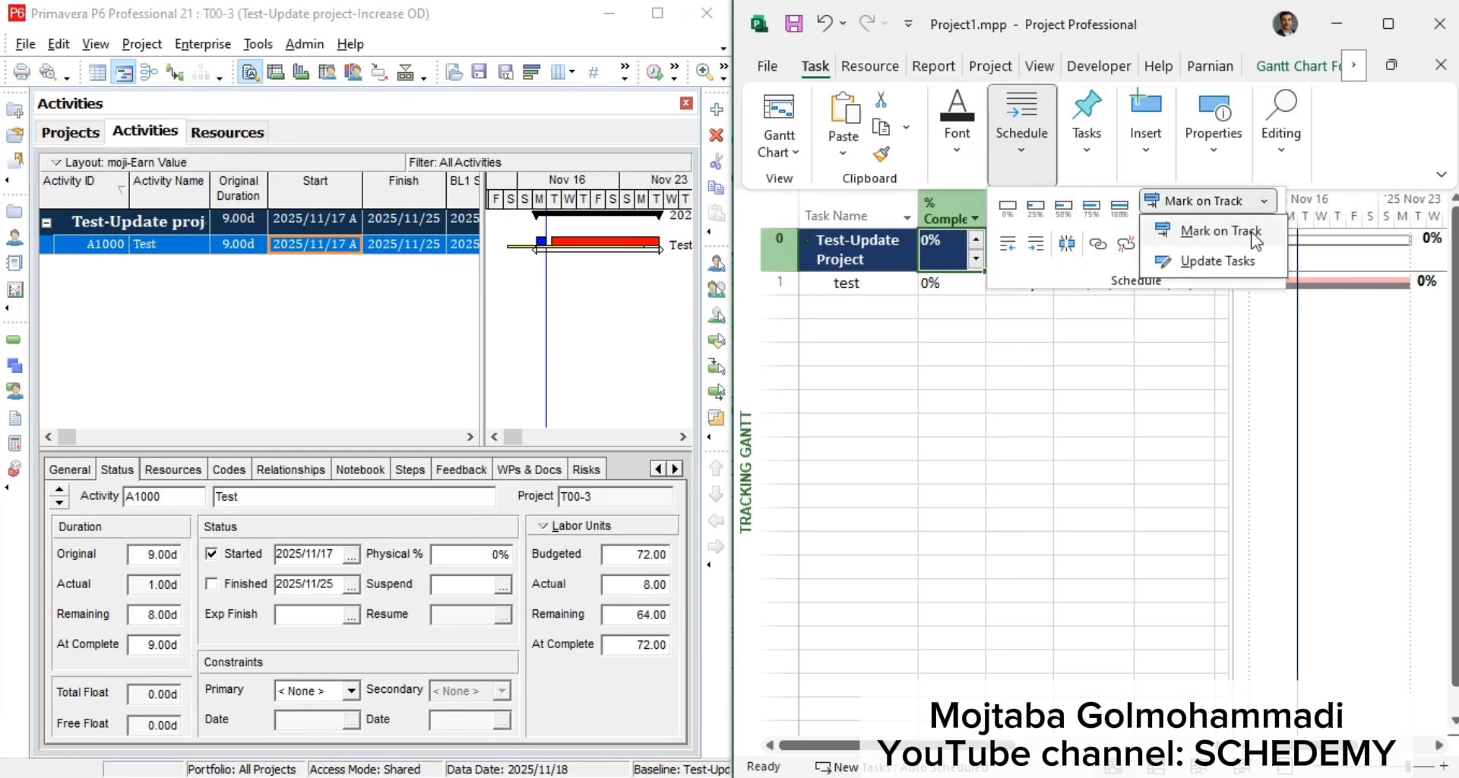
left_click(1227, 262)
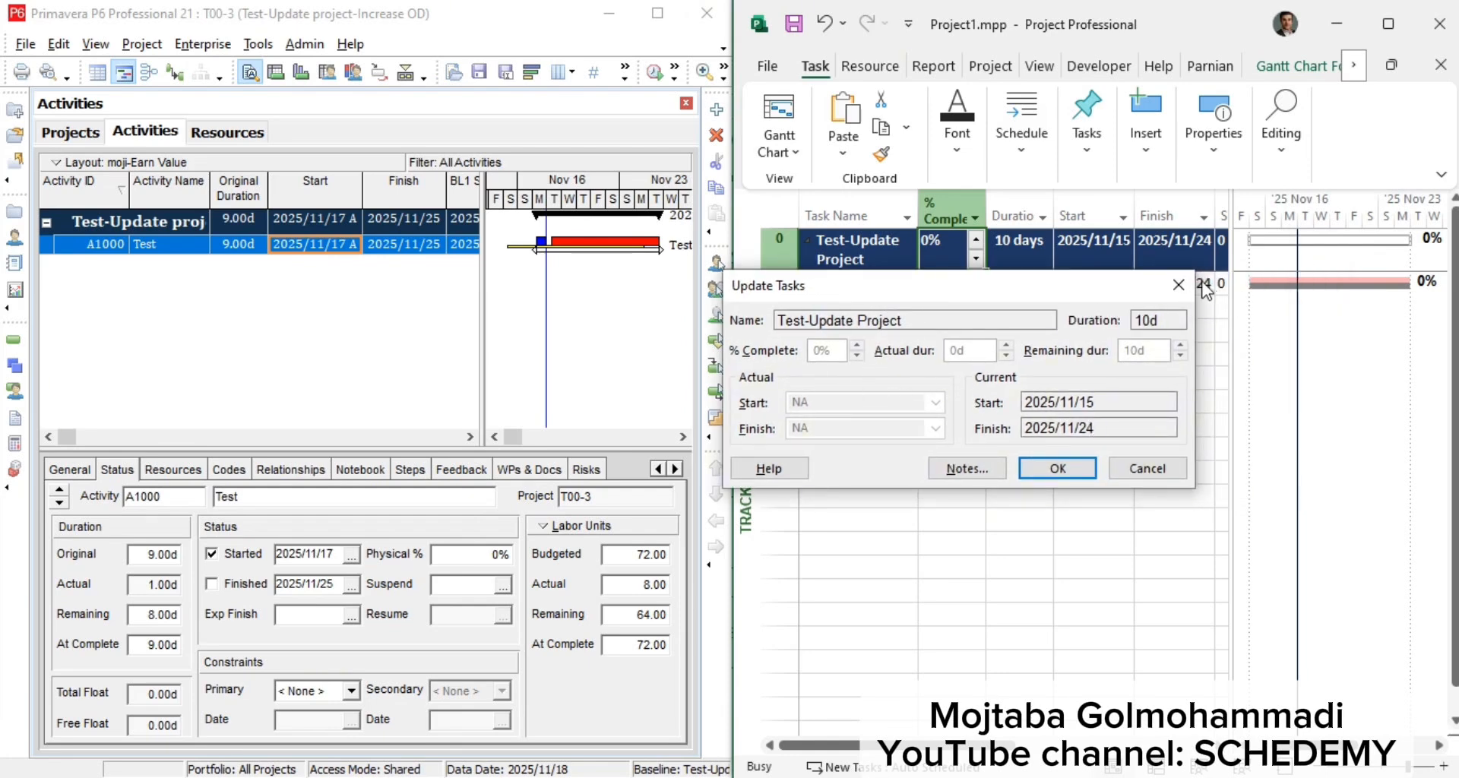
left_click(1178, 292)
left_click(1173, 285)
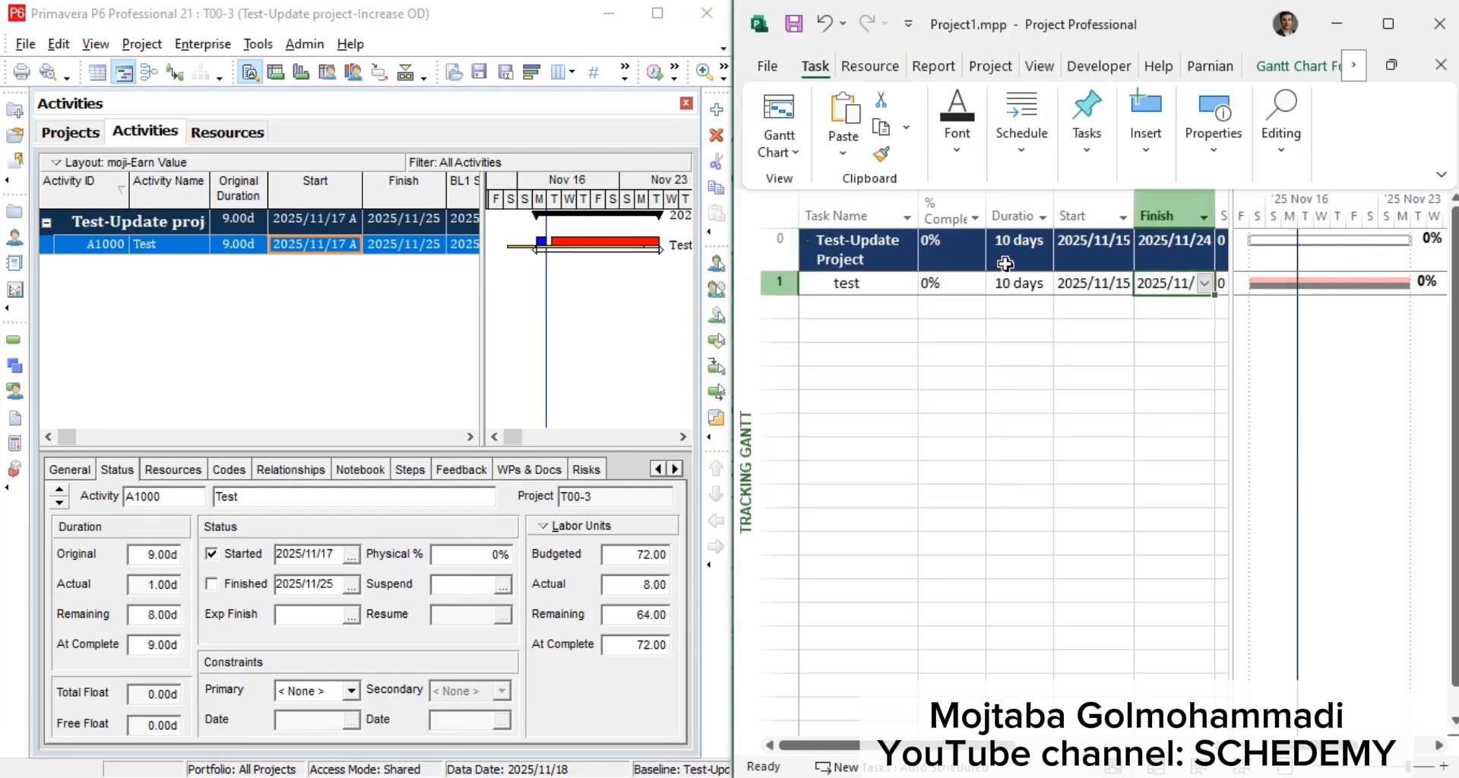
Step: Update the task test with actual start 2025/11/17, an actual duration of 1 day and a remaining duration of 8 days
left_click(1021, 133)
left_click(1263, 202)
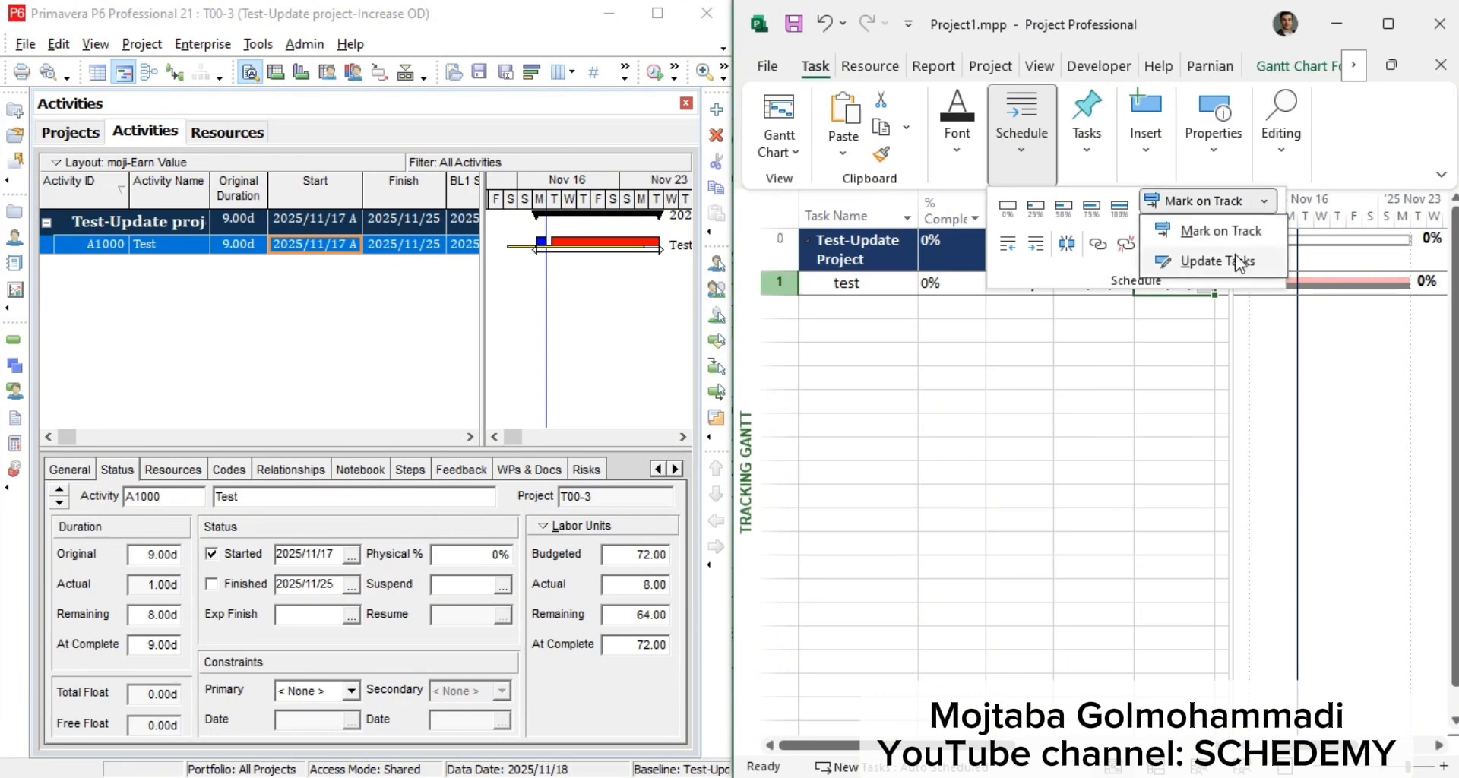
left_click(1218, 259)
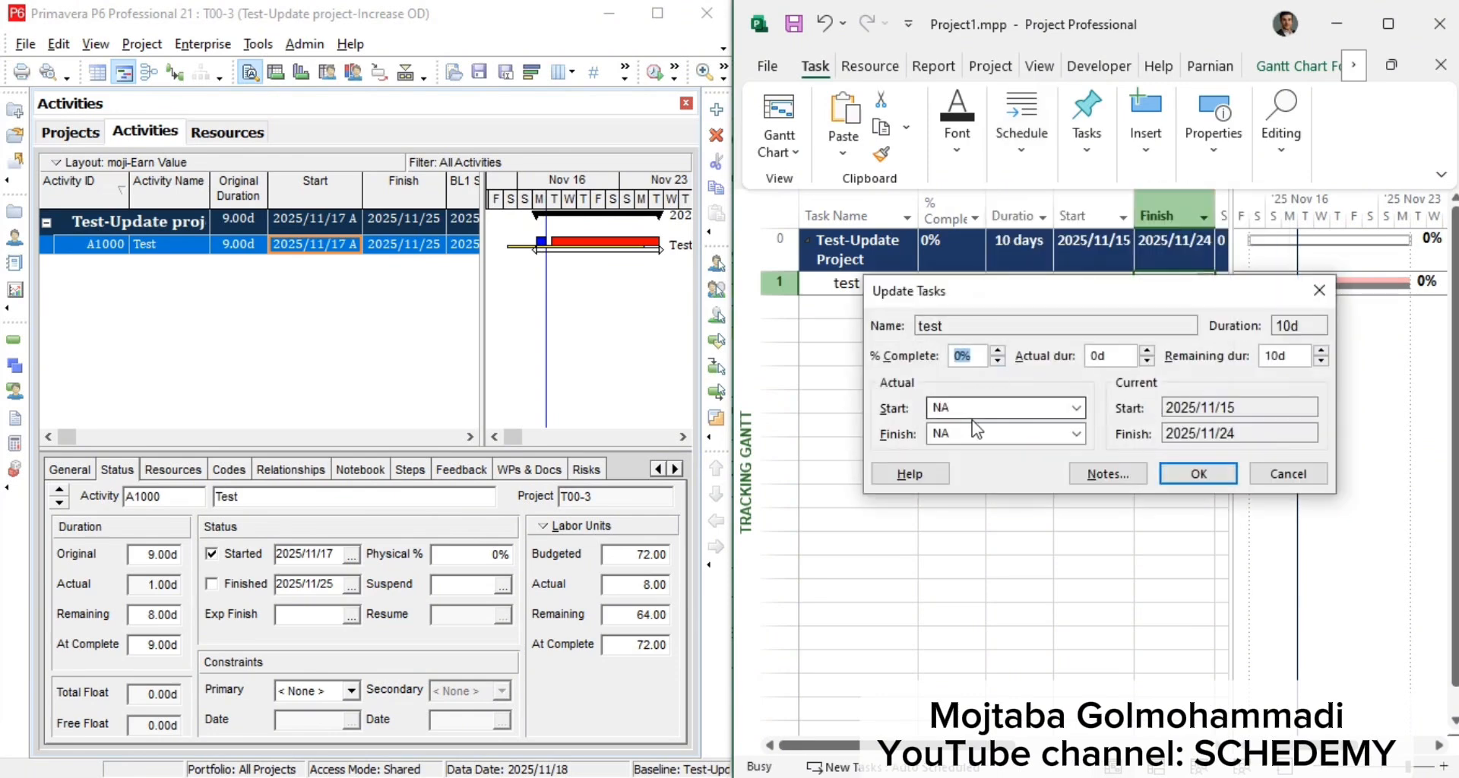
left_click(969, 407)
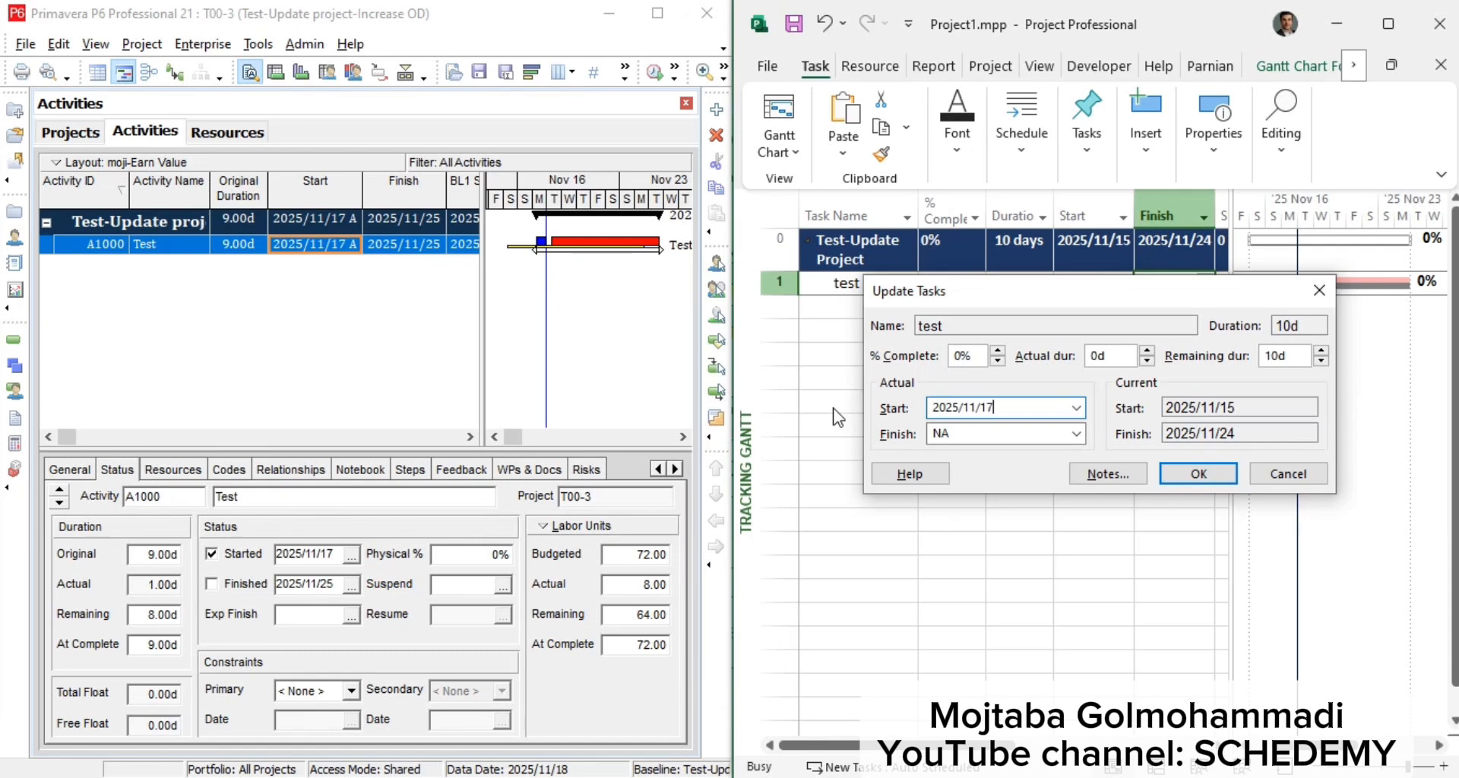
double_click(1088, 356)
type("1")
left_click_drag(1285, 356, 1252, 356)
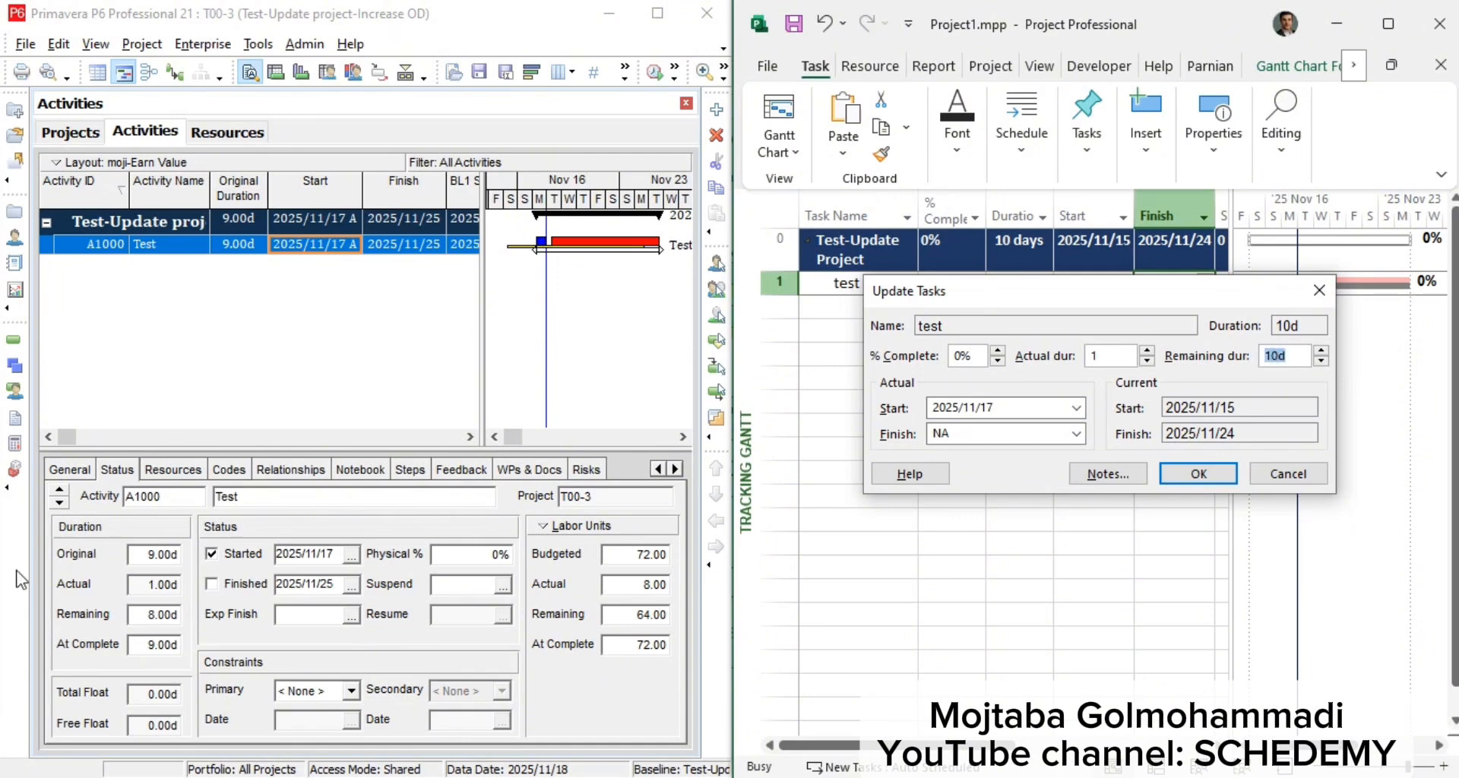
double_click(1321, 361)
left_click(1214, 480)
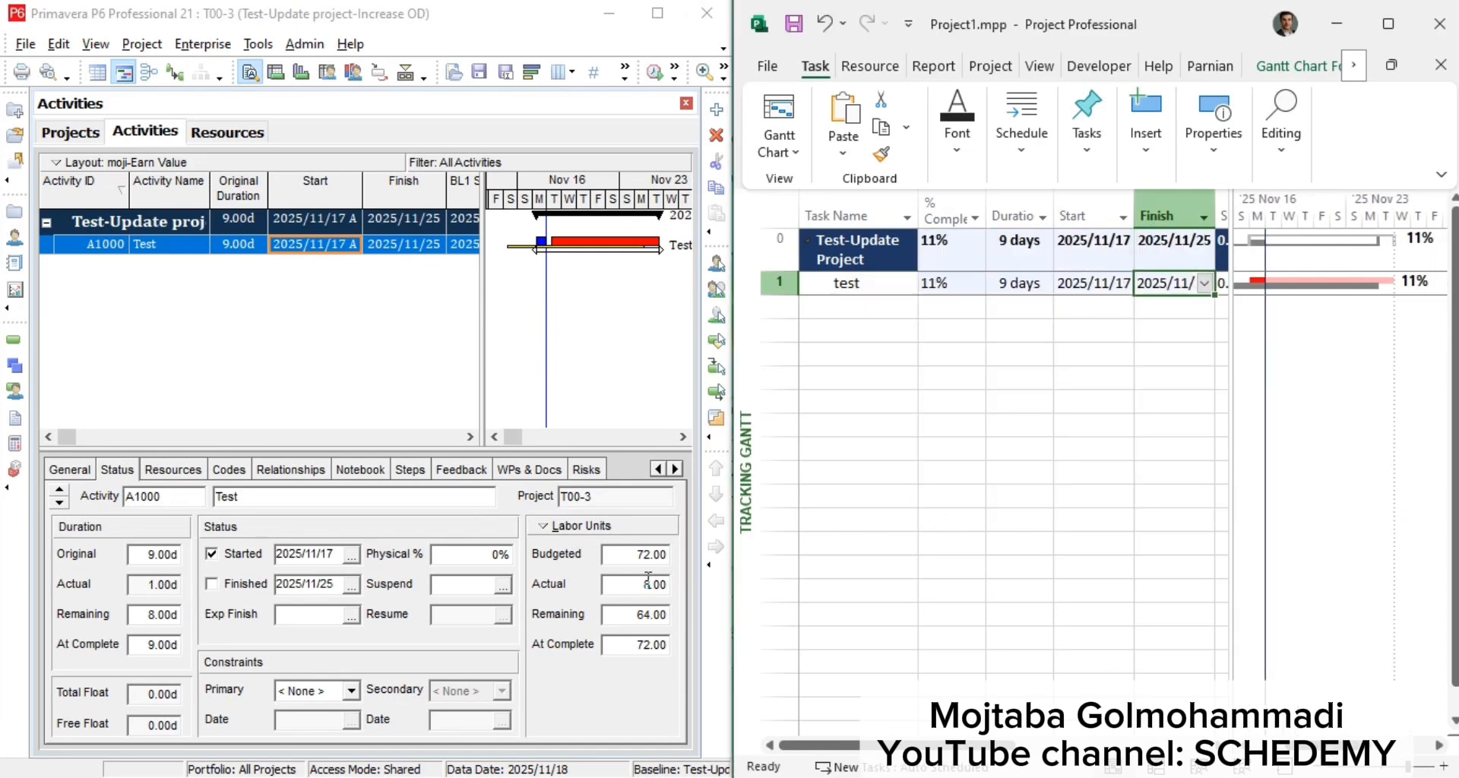
Step: Switch to Primavera P6 and set activity A1000's physical percent complete to 11.11%
left_click(384, 554)
type("11.")
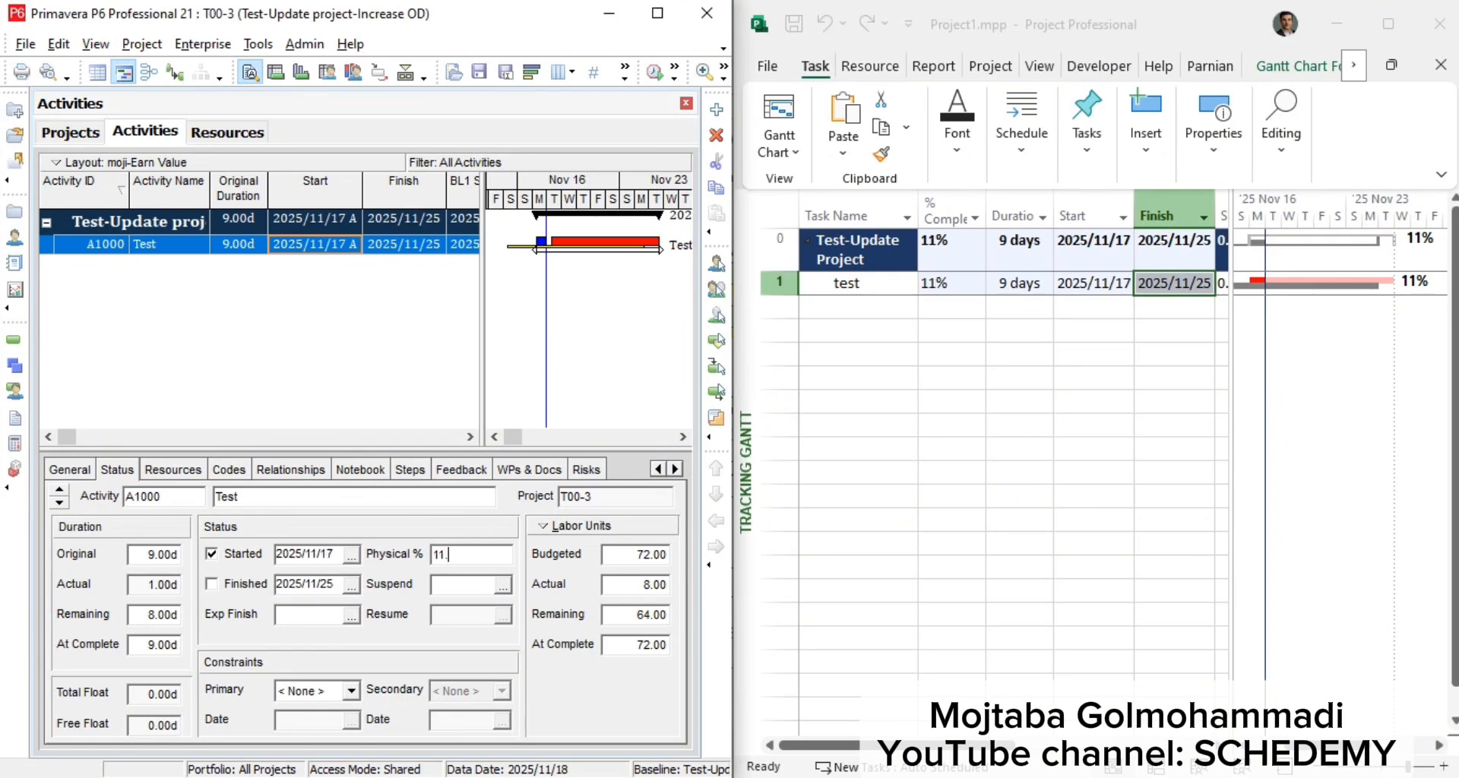
type("11")
key("Return")
left_click(358, 246)
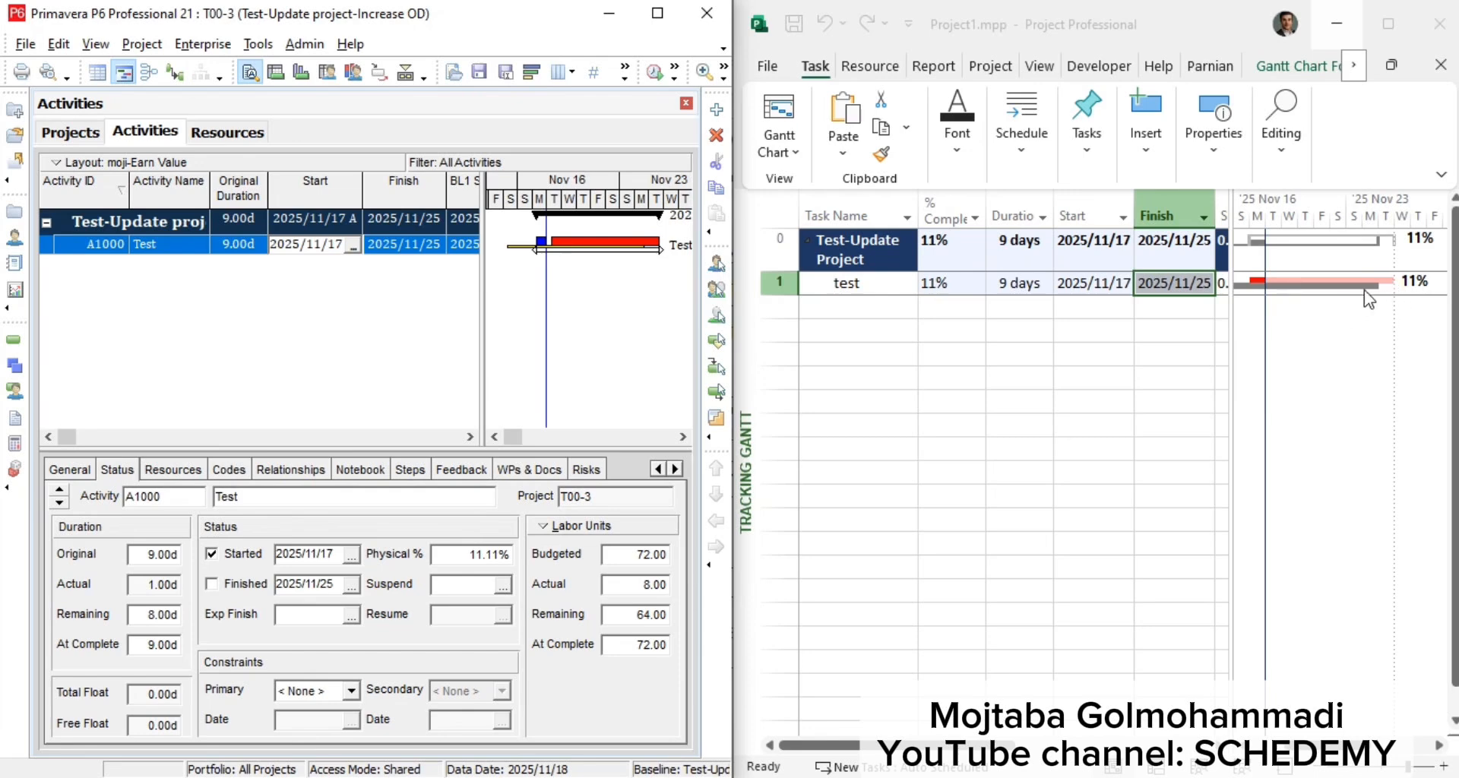
Step: Widen the task tables in Microsoft Project and Primavera P6 to bring up and compare their SPI values
left_click_drag(1220, 270, 1263, 268)
left_click(1242, 244)
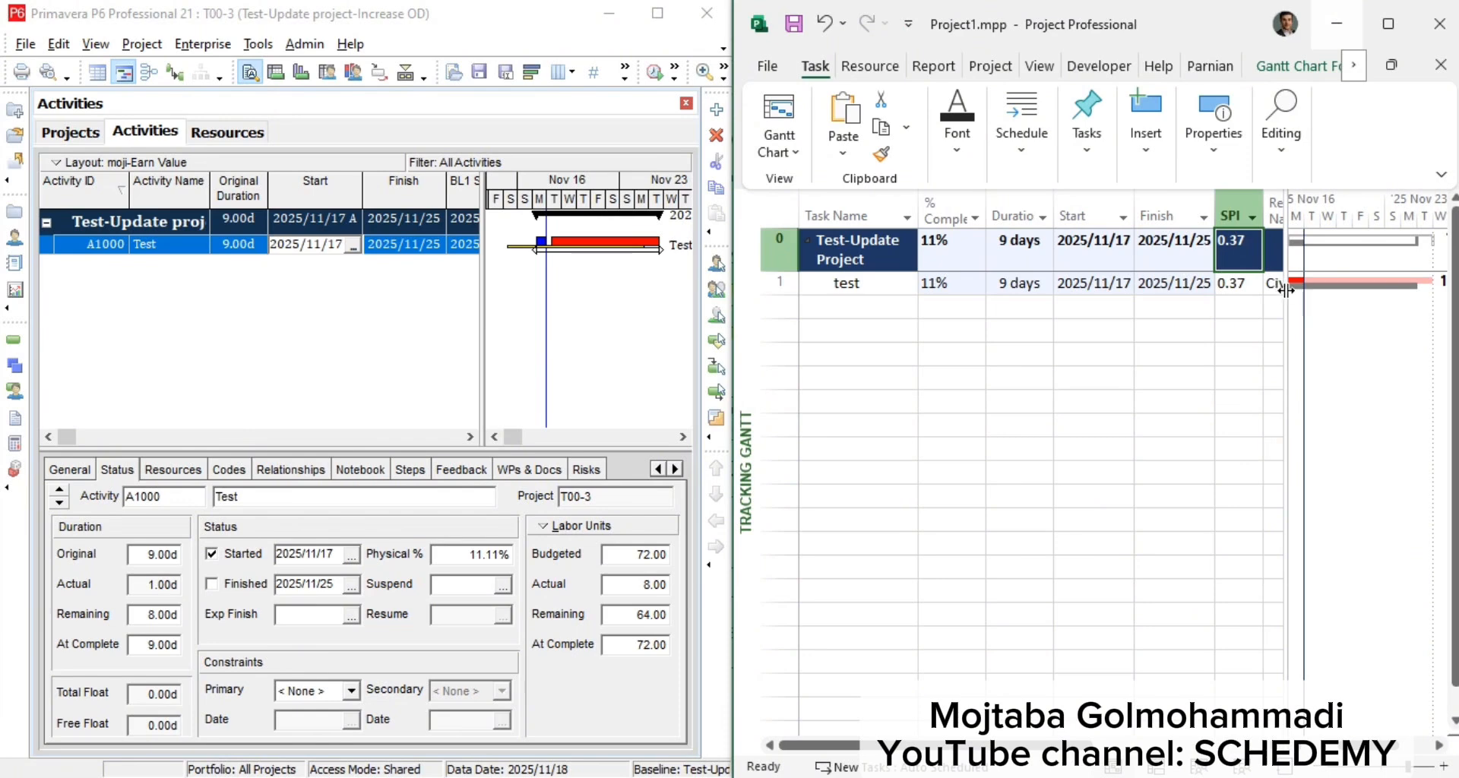
mouse_move(1287, 299)
left_mouse_down()
mouse_move(1195, 303)
mouse_move(1284, 291)
left_mouse_up()
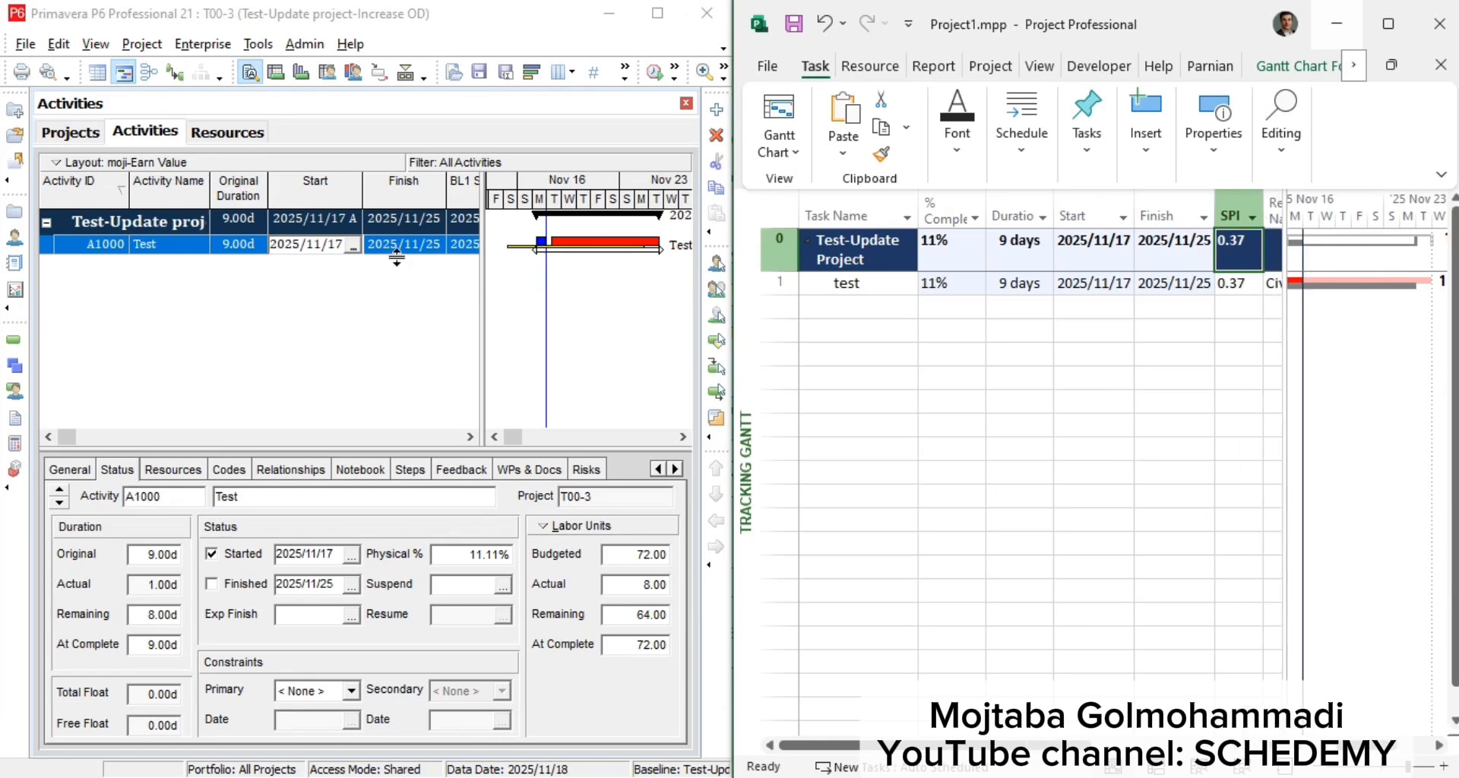
left_click(483, 268)
left_click_drag(483, 268, 672, 287)
left_click(585, 437)
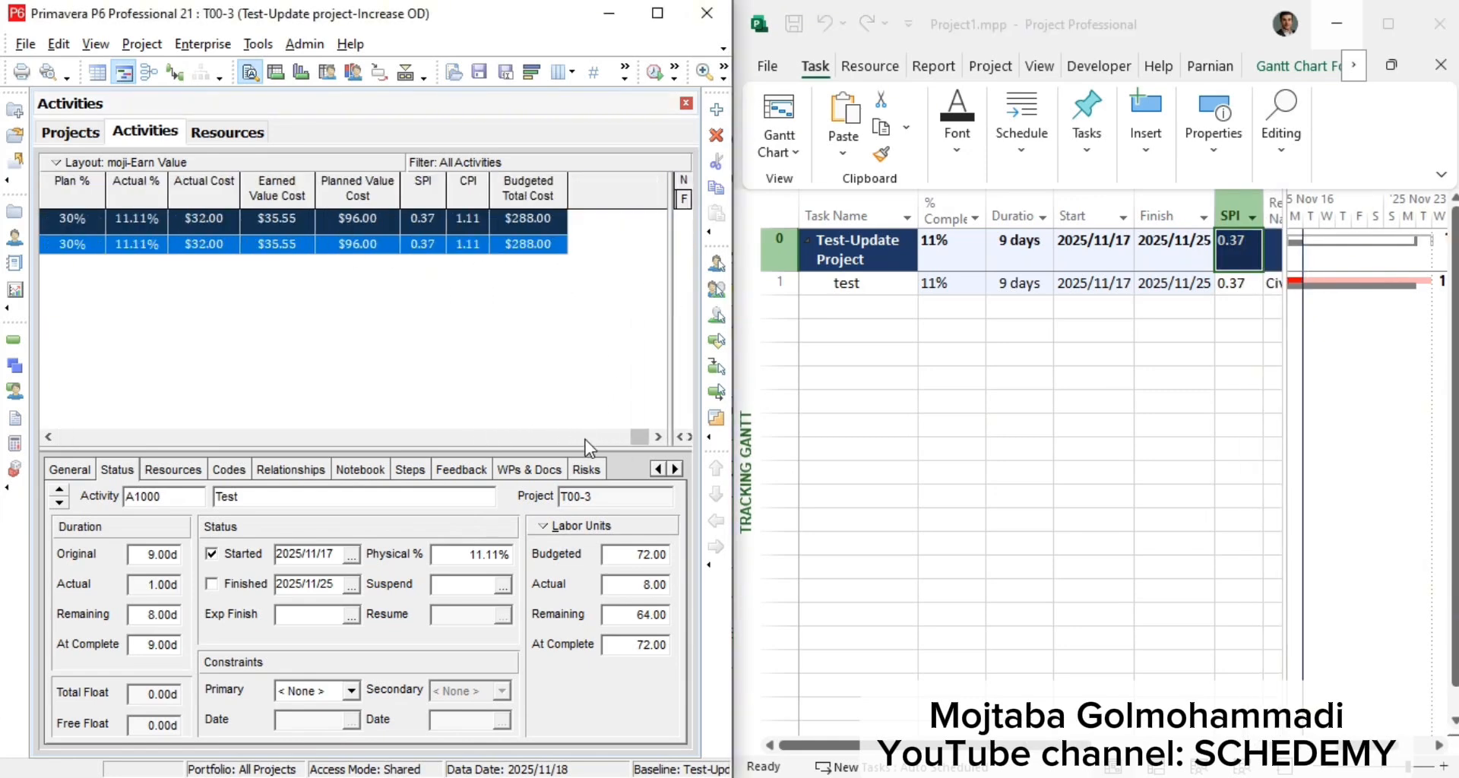
left_click(417, 218)
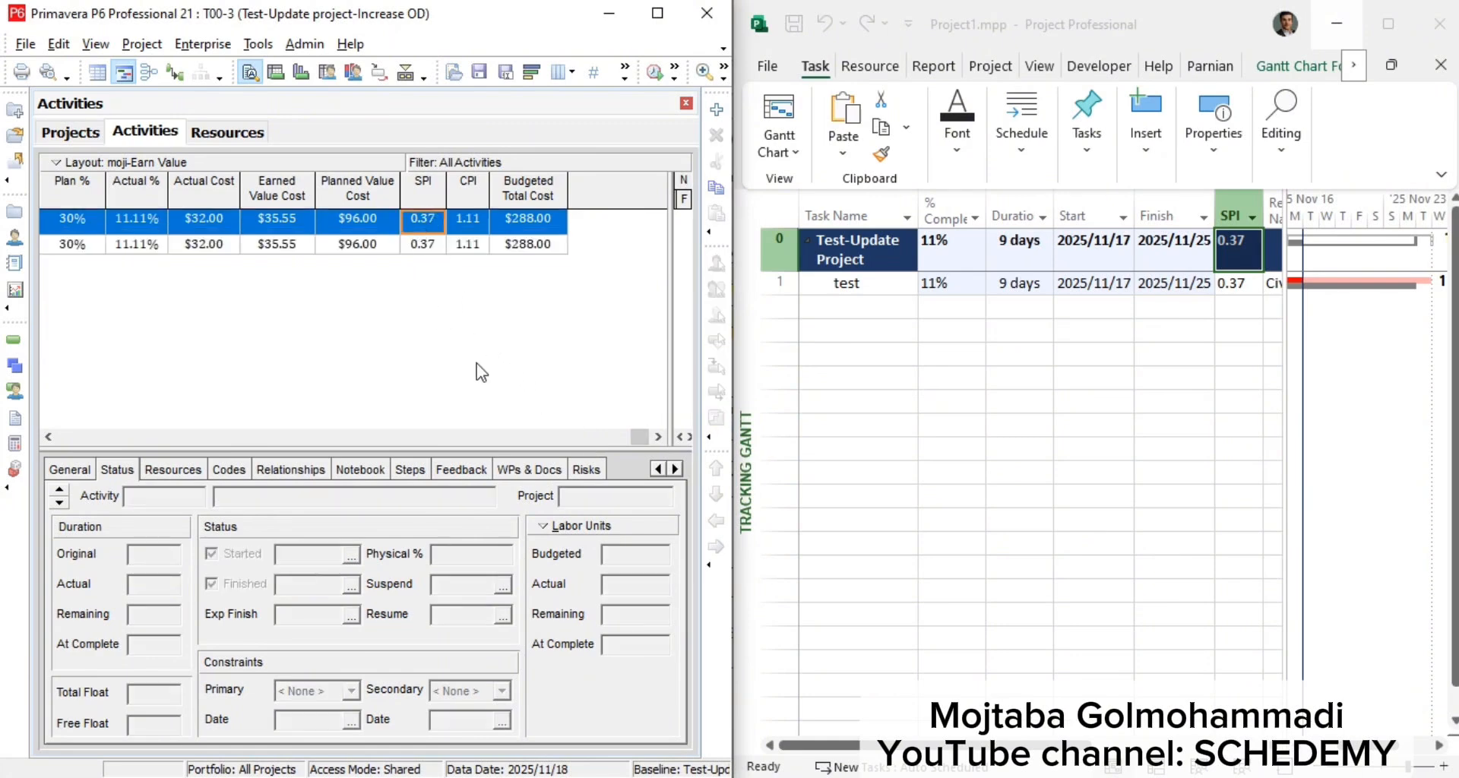
Step: Shrink the P6 activity table to widen the Gantt chart and bring up the Variance - Project Finish column
left_click_drag(670, 395, 417, 398)
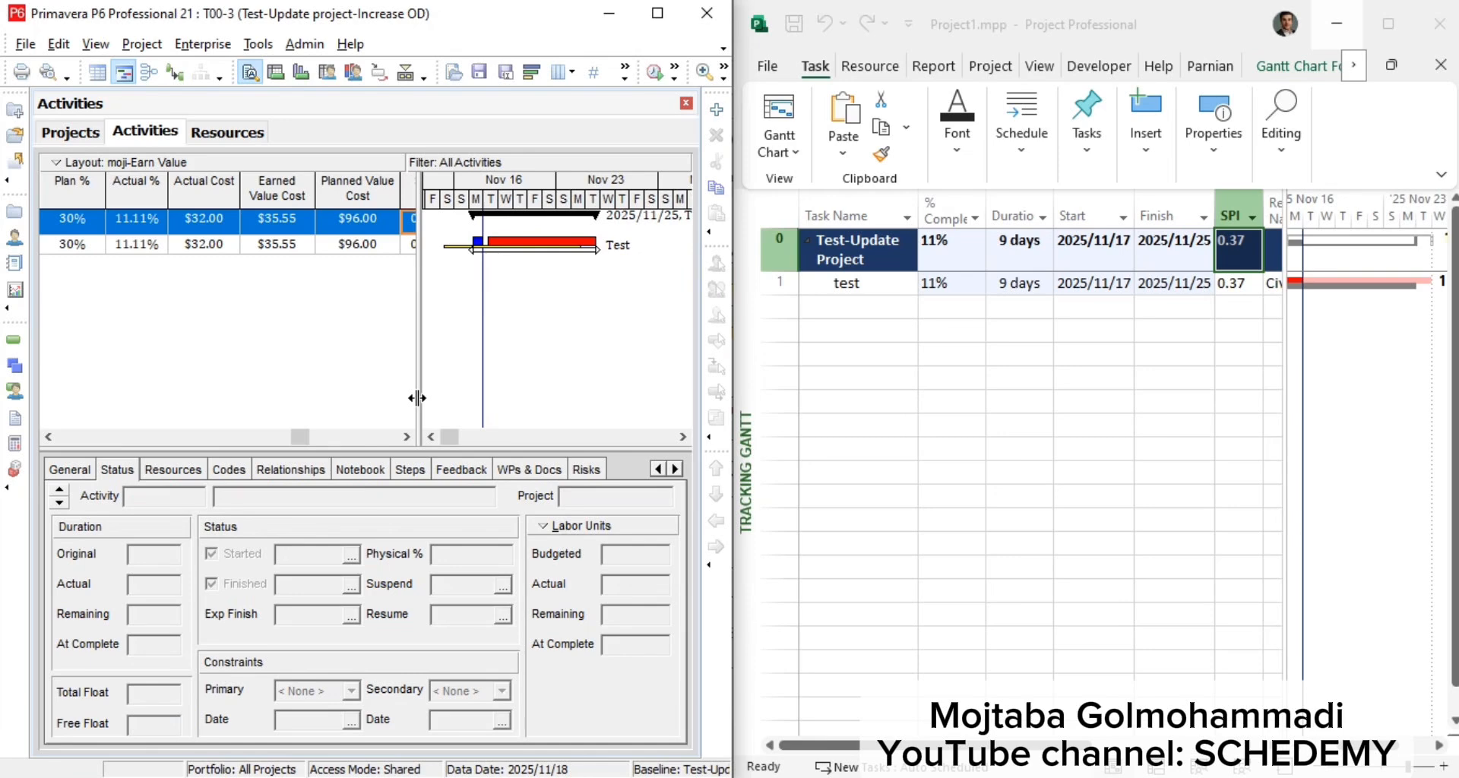
mouse_move(417, 397)
left_mouse_down()
mouse_move(436, 398)
mouse_move(411, 401)
left_mouse_up()
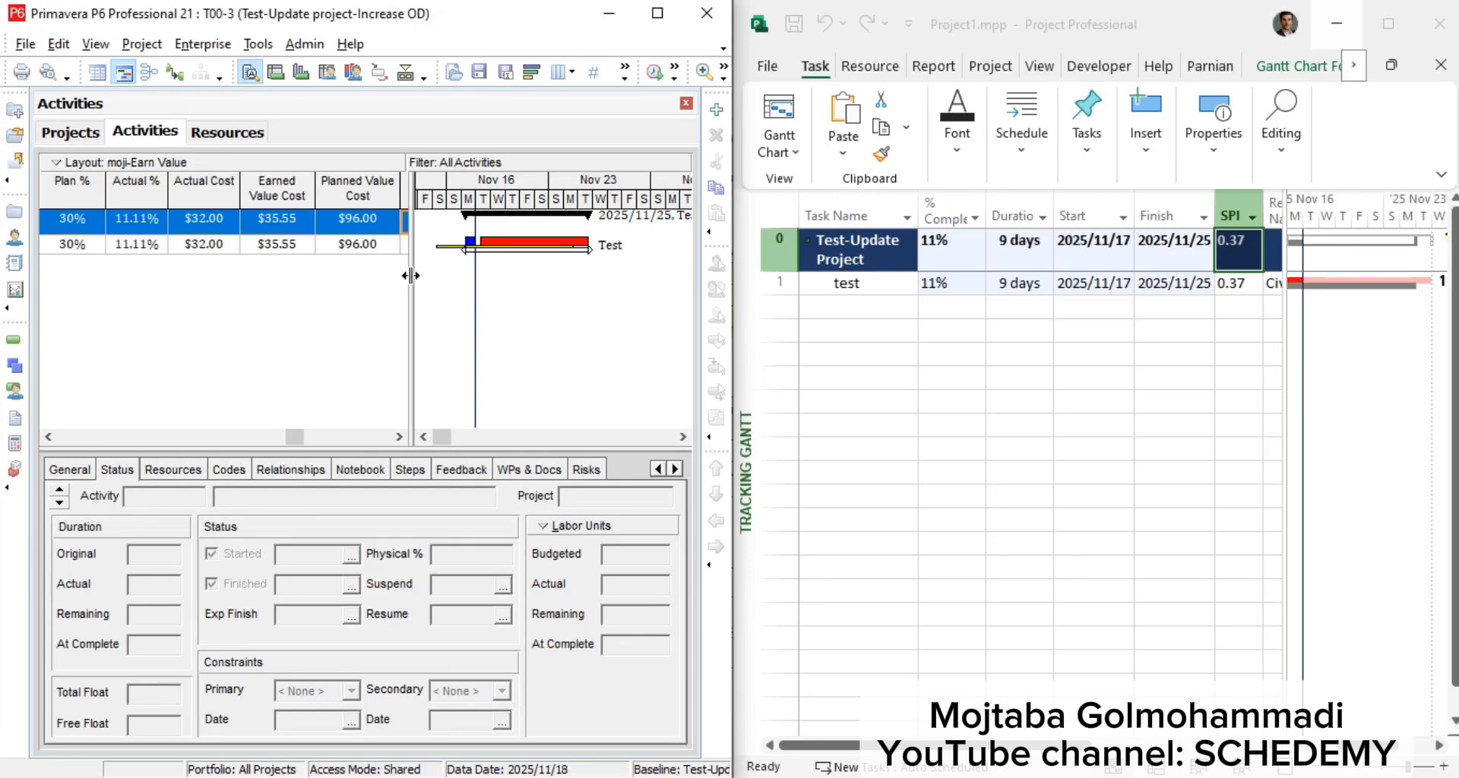
left_click_drag(414, 276, 347, 286)
left_click(129, 438)
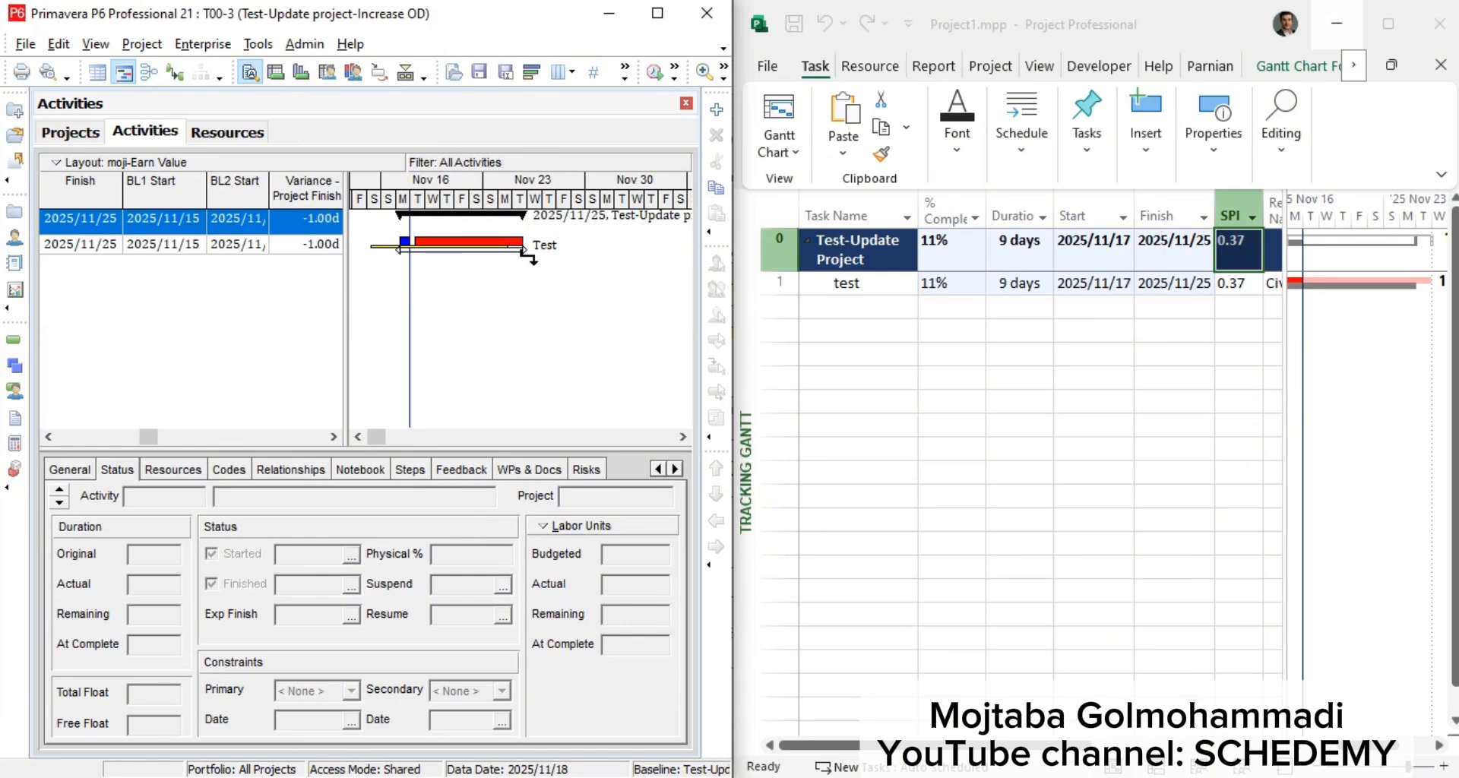
Step: Insert the Finish Variance column before Duration in Microsoft Project and compare it with activity A1000's finish variance in Primavera P6
left_click(1028, 218)
right_click(1004, 213)
left_click(1056, 378)
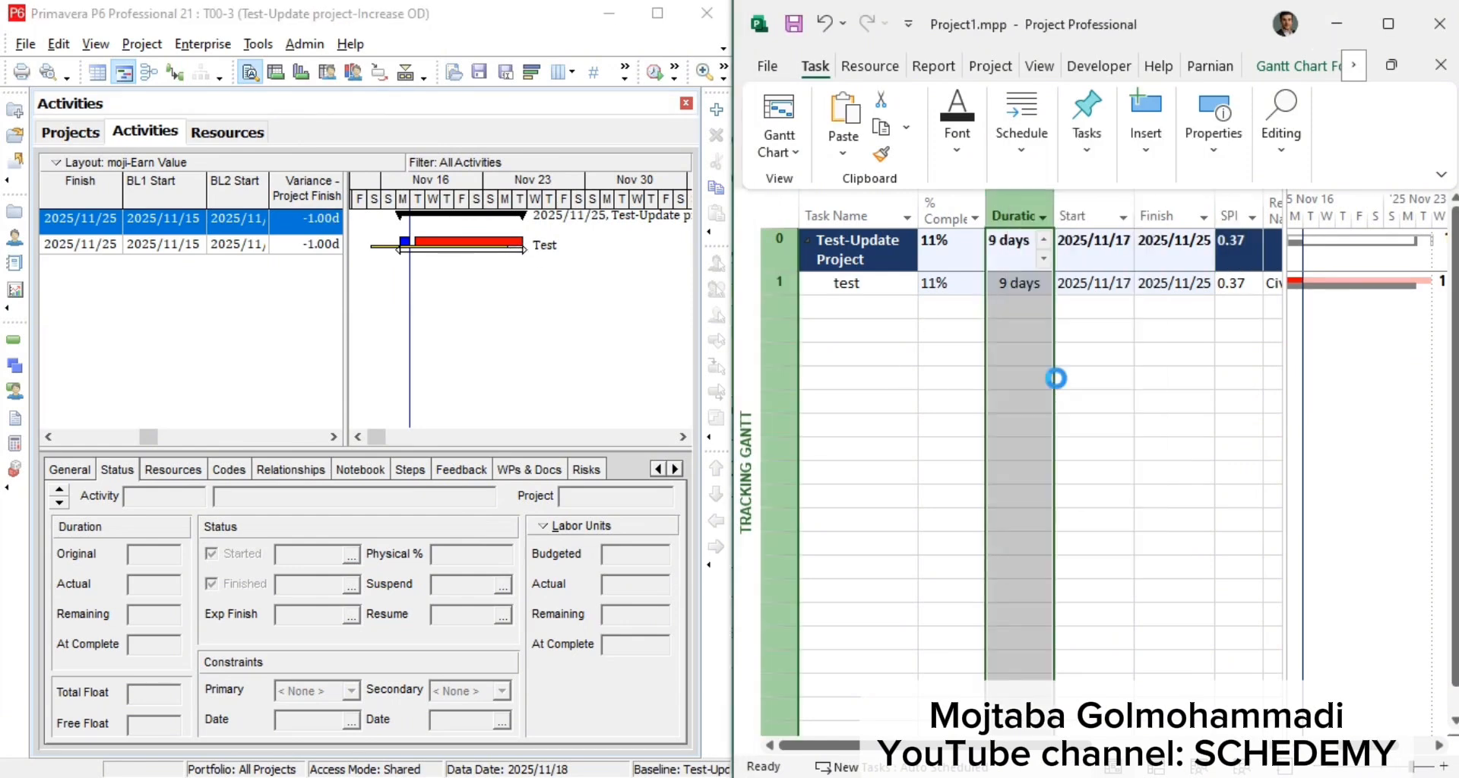
type("finish")
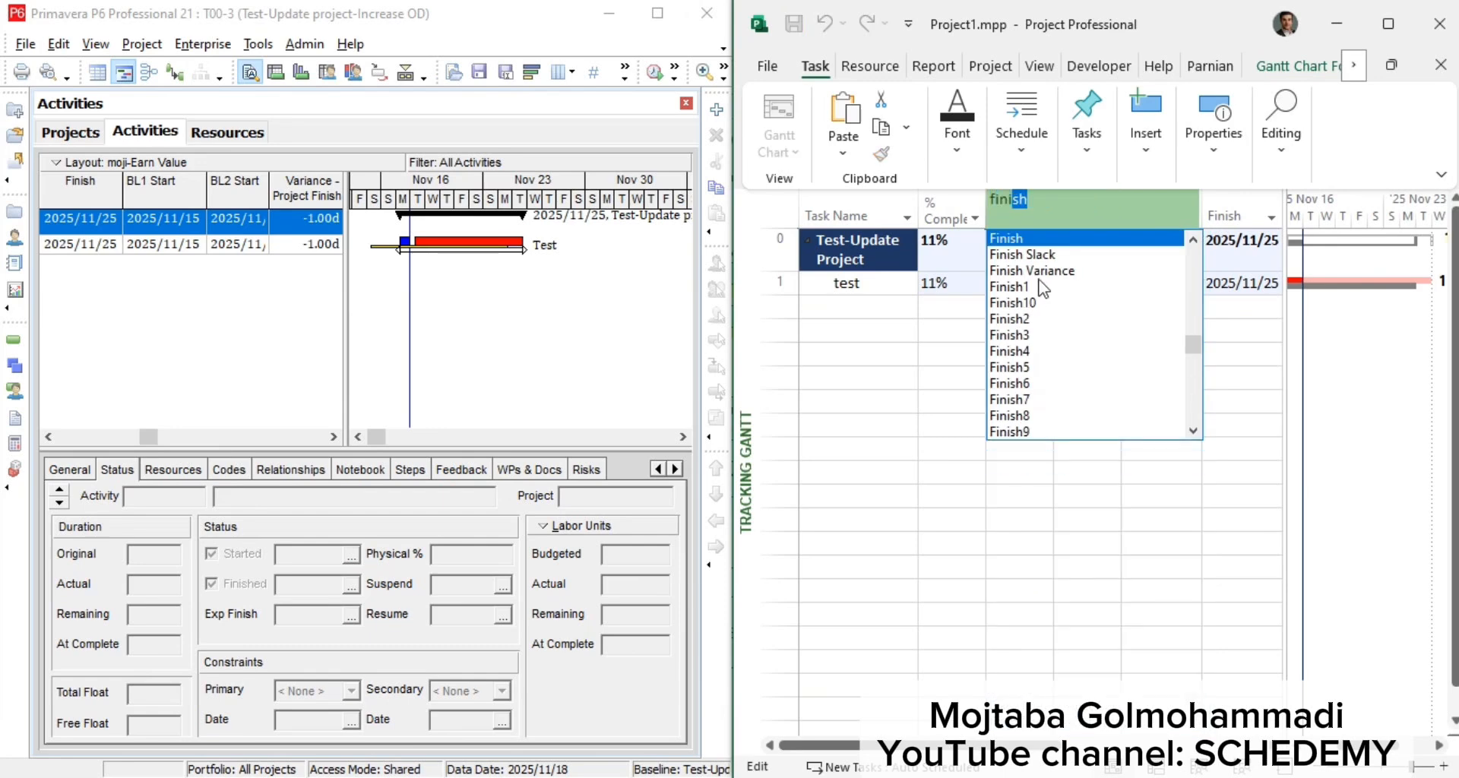
left_click(1038, 272)
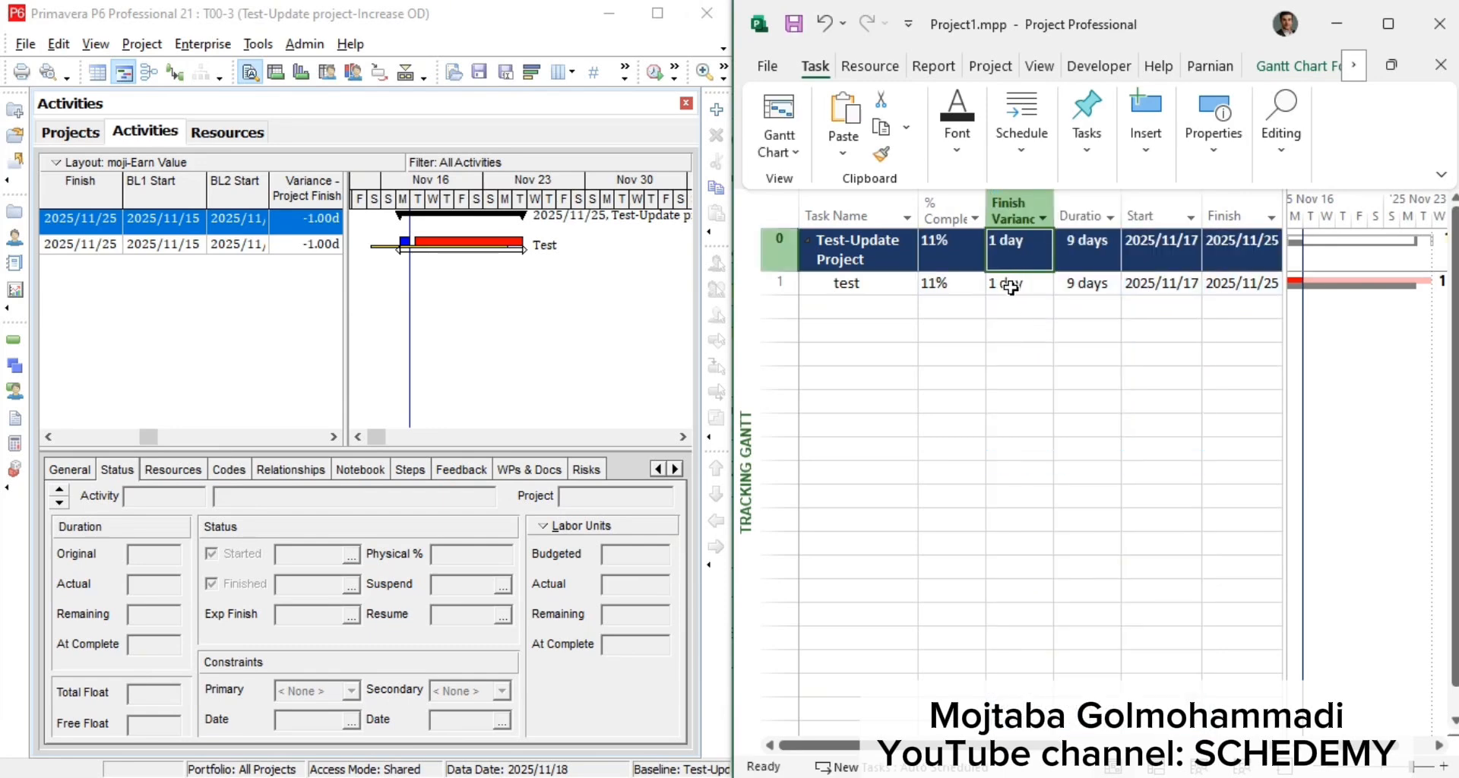
left_click(1015, 281)
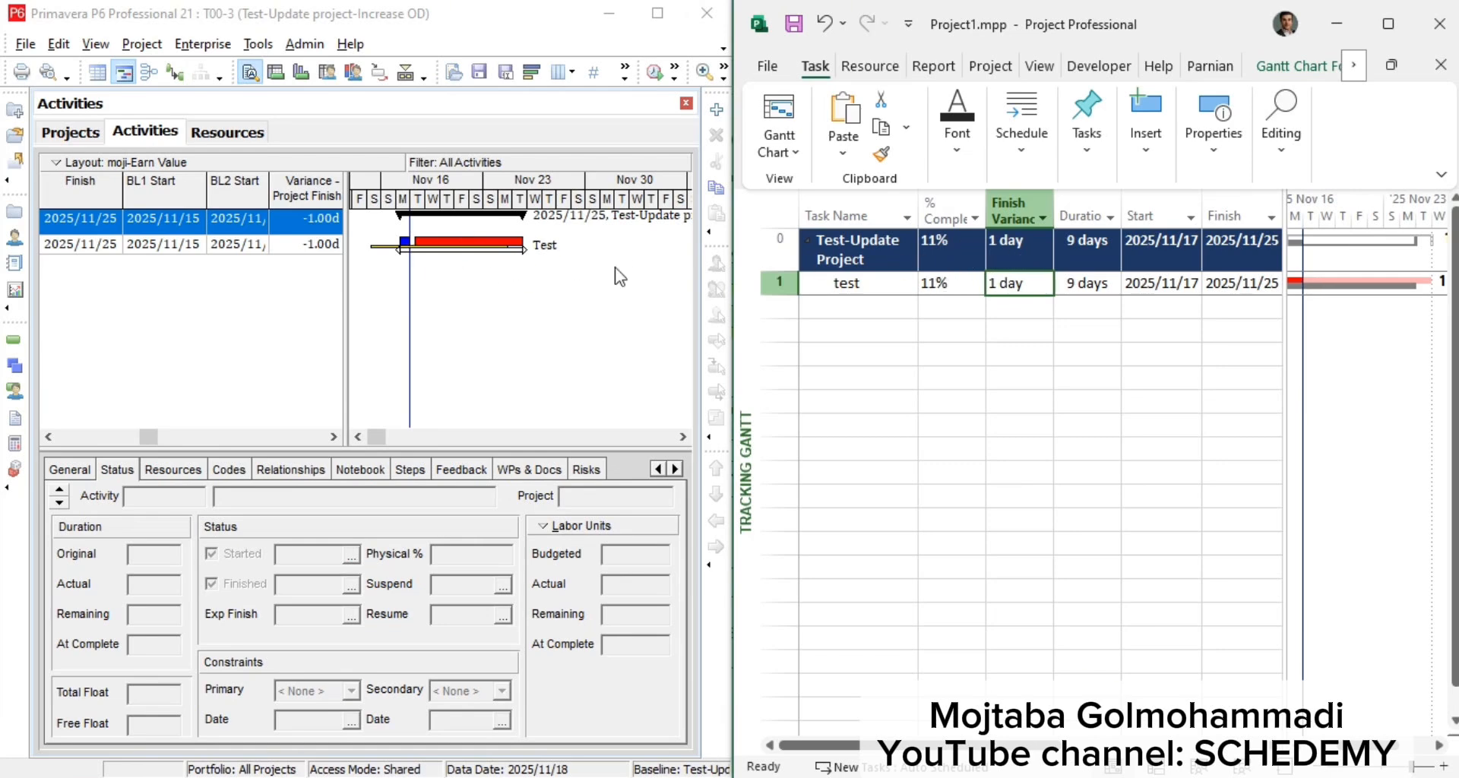
left_click(158, 244)
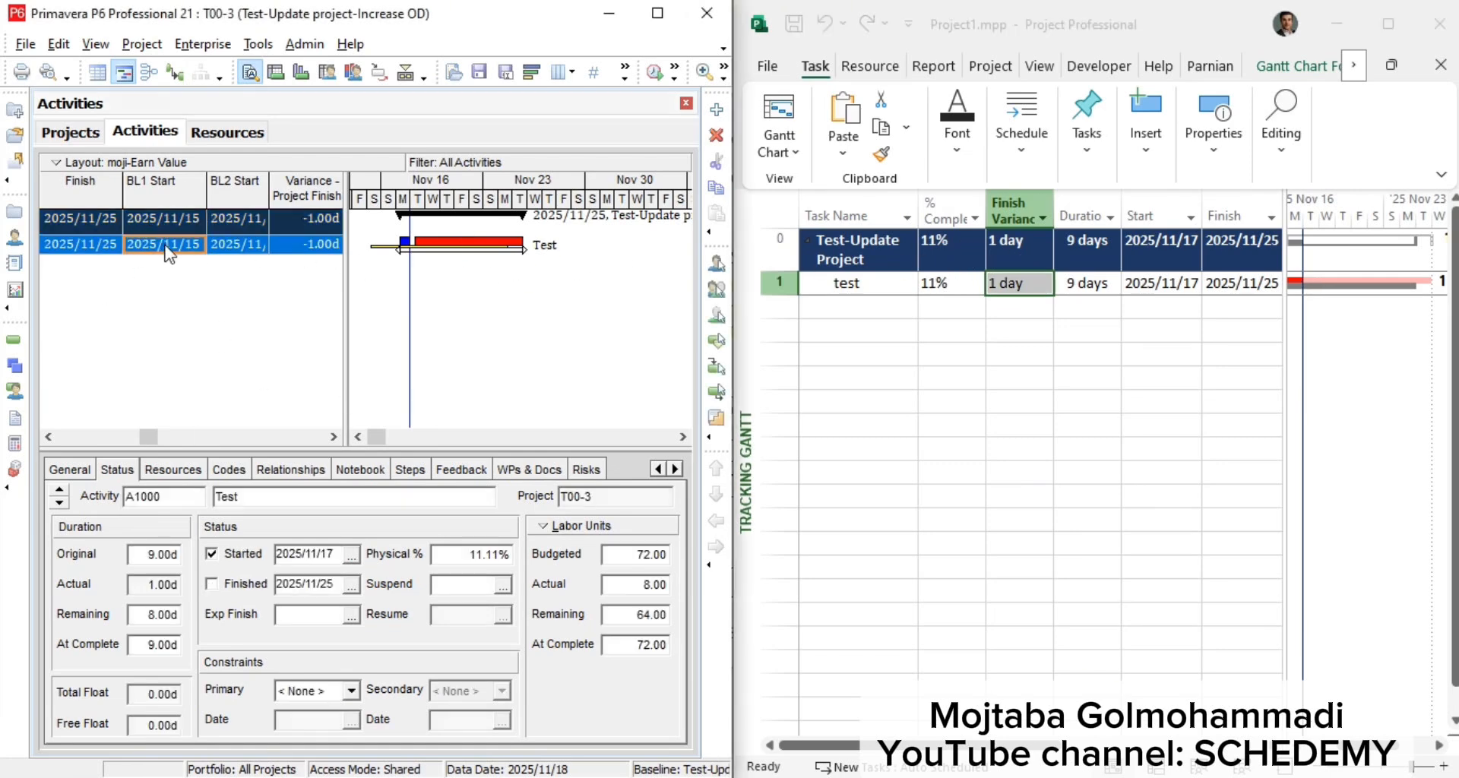